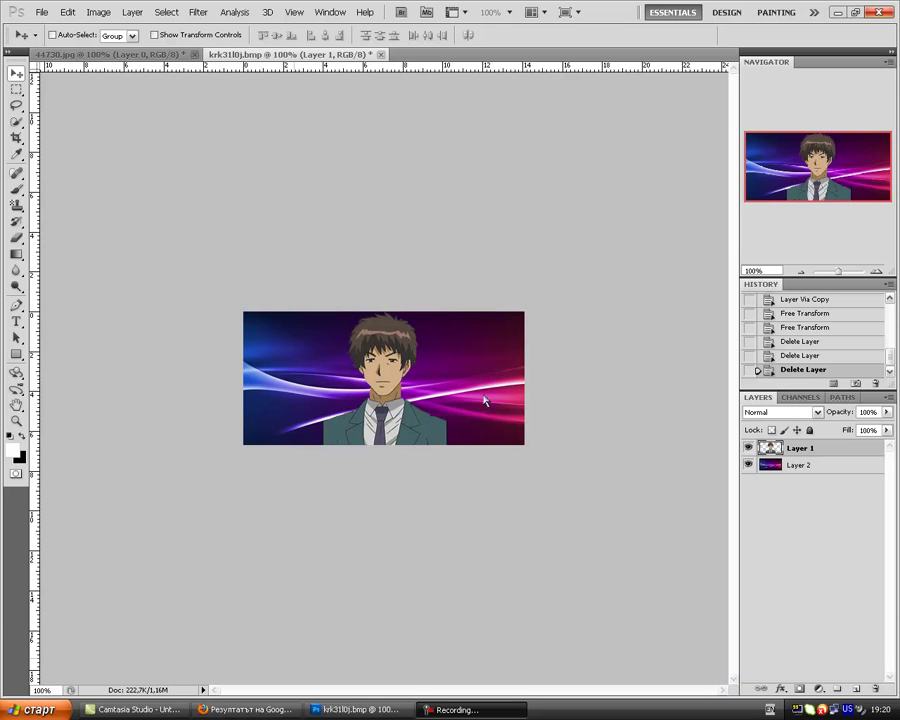
Check the background and character layers' visibility, then select the character layer
mouse_move(810, 467)
left_mouse_down()
mouse_move(826, 452)
mouse_move(827, 467)
left_mouse_up()
left_click(748, 465)
left_click(748, 465)
left_click(748, 448)
left_click(748, 448)
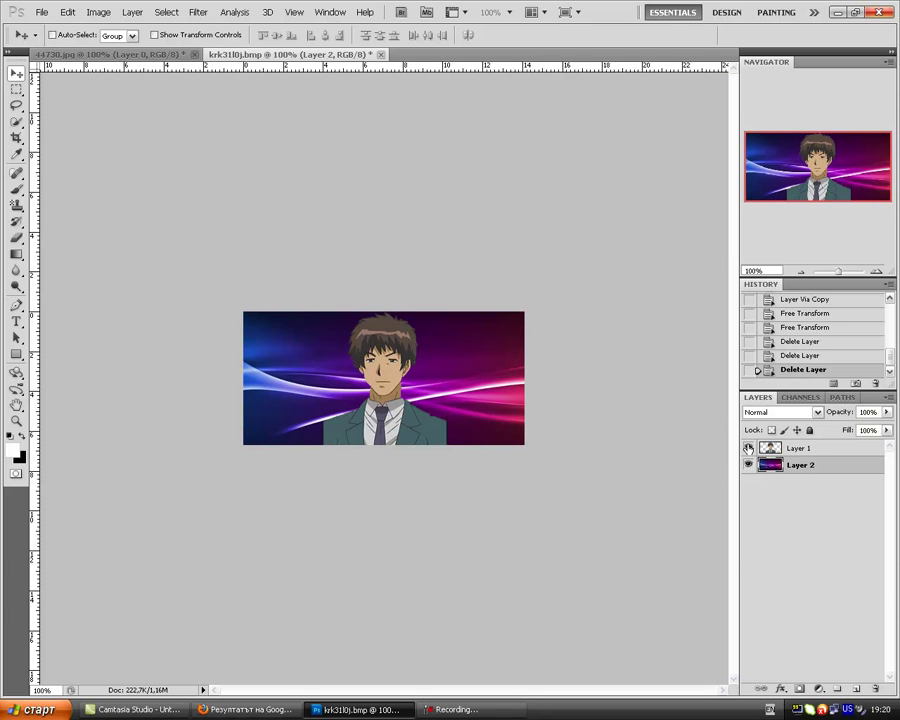
left_click(830, 451)
Duplicate the character and shift the copy left over the original
key("ctrl+j")
key("ctrl+j")
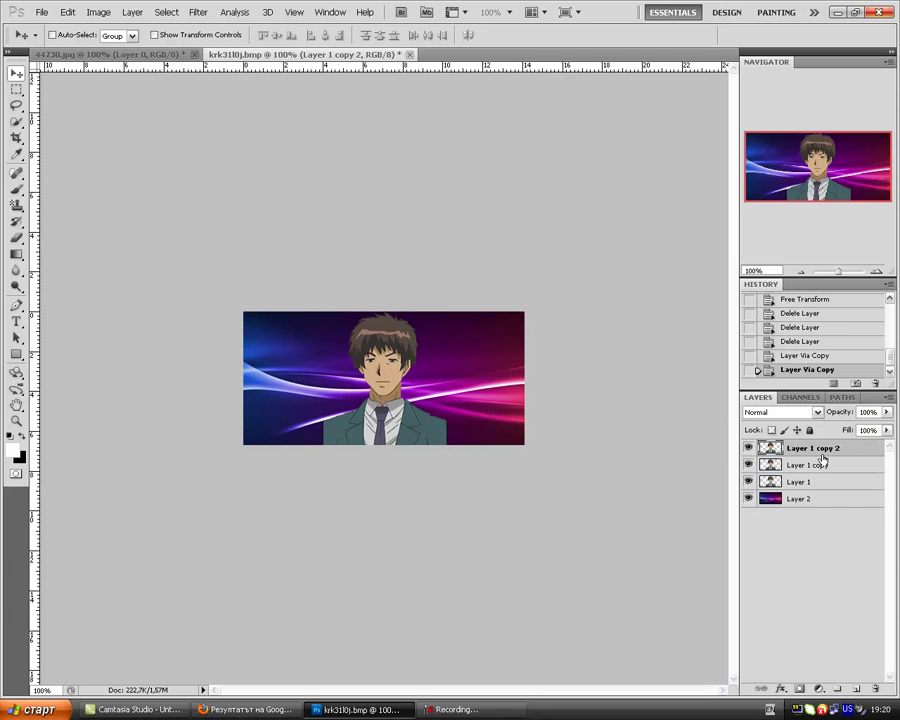
key("ctrl+t")
left_click_drag(380, 430, 318, 430)
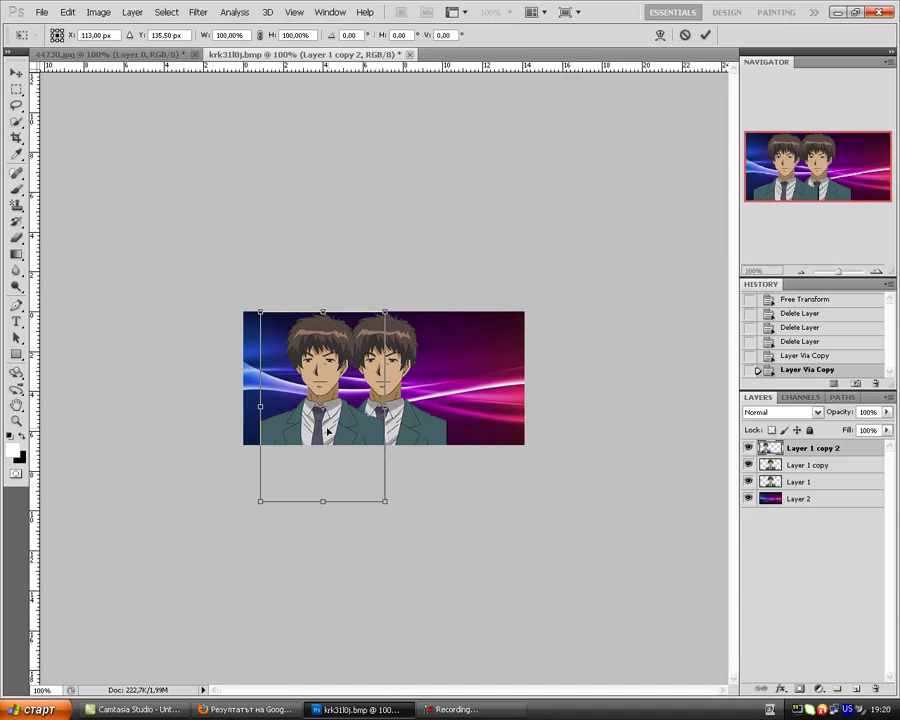
key("Return")
Add a third character by duplicating a copy and moving it right
left_click(840, 465)
key("ctrl+j")
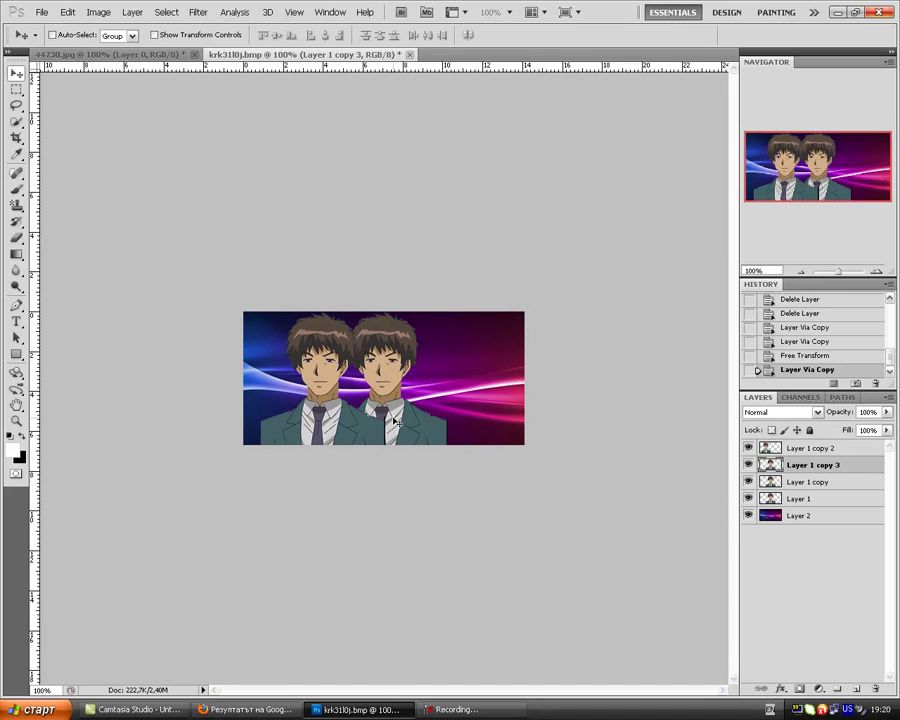
left_click(850, 482)
key("ctrl+t")
left_click_drag(416, 432, 464, 432)
key("Return")
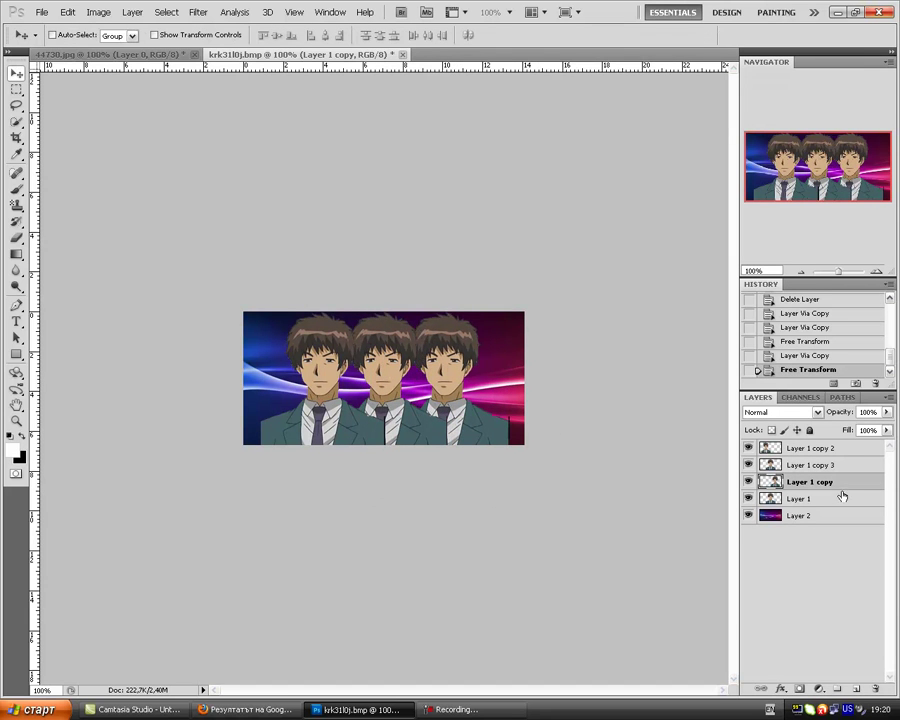
Move Layer 1 copy 3 further right to form a fourth character
left_click(843, 471)
key("ctrl+t")
left_click_drag(410, 443, 523, 443)
key("Return")
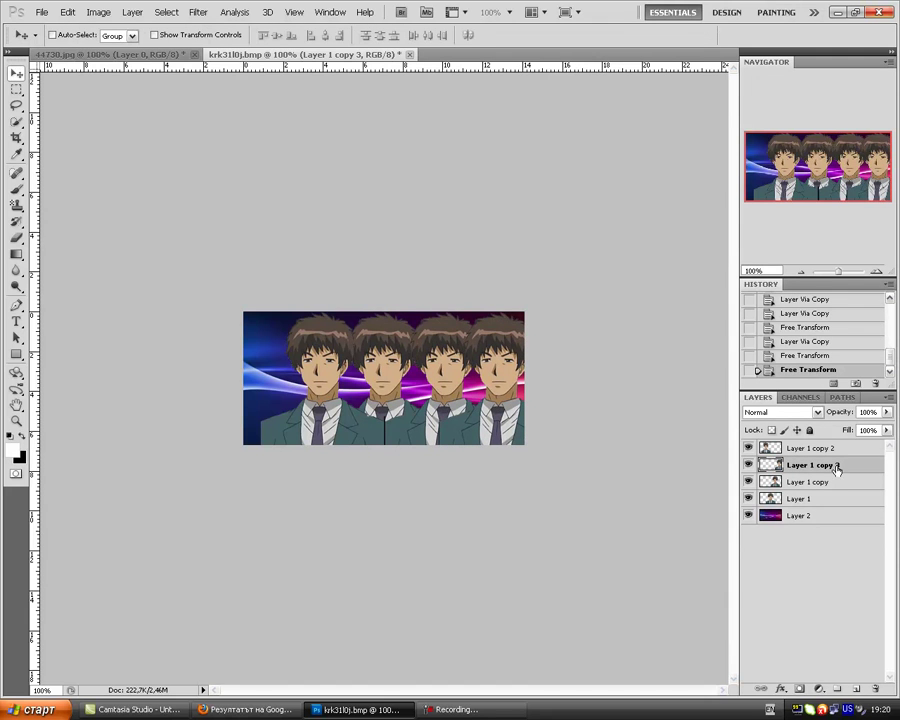
Duplicate the character again and place Layer 1 copy 4 at the far left
key("ctrl+j")
key("ctrl+t")
left_click_drag(510, 450, 290, 444)
key("Return")
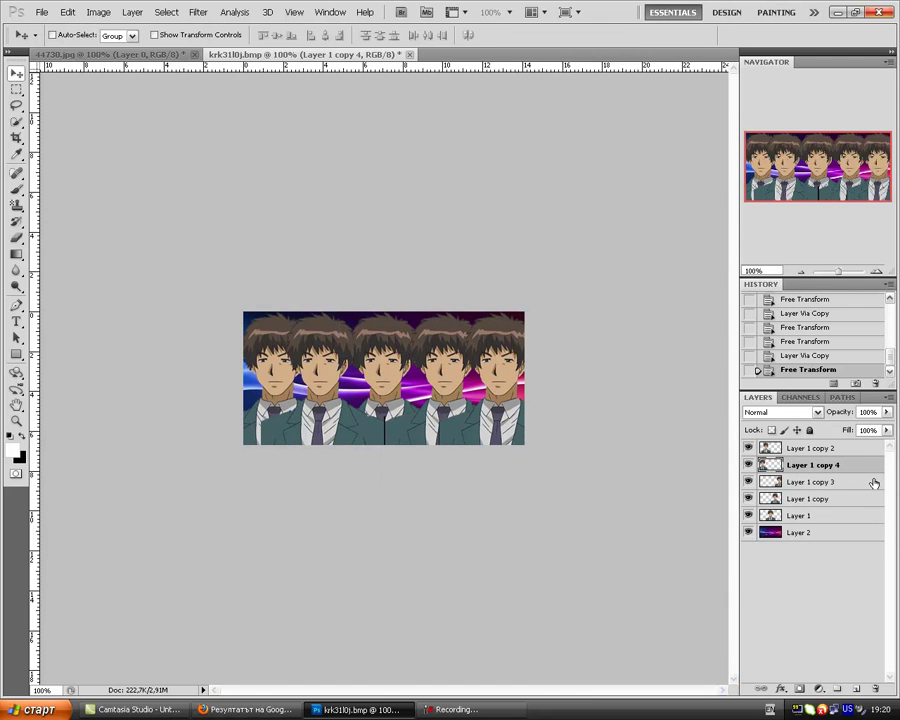
Select the four character copies and merge them with Ctrl+E
left_click(844, 452, "ctrl")
left_click(844, 484, "ctrl")
left_click(847, 500, "ctrl")
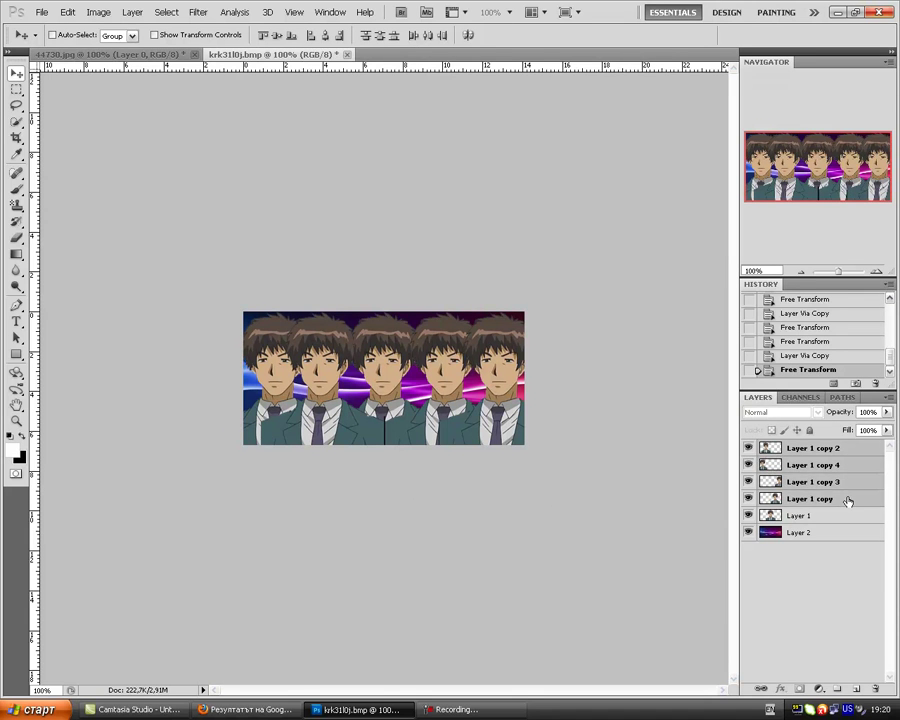
key("ctrl+e")
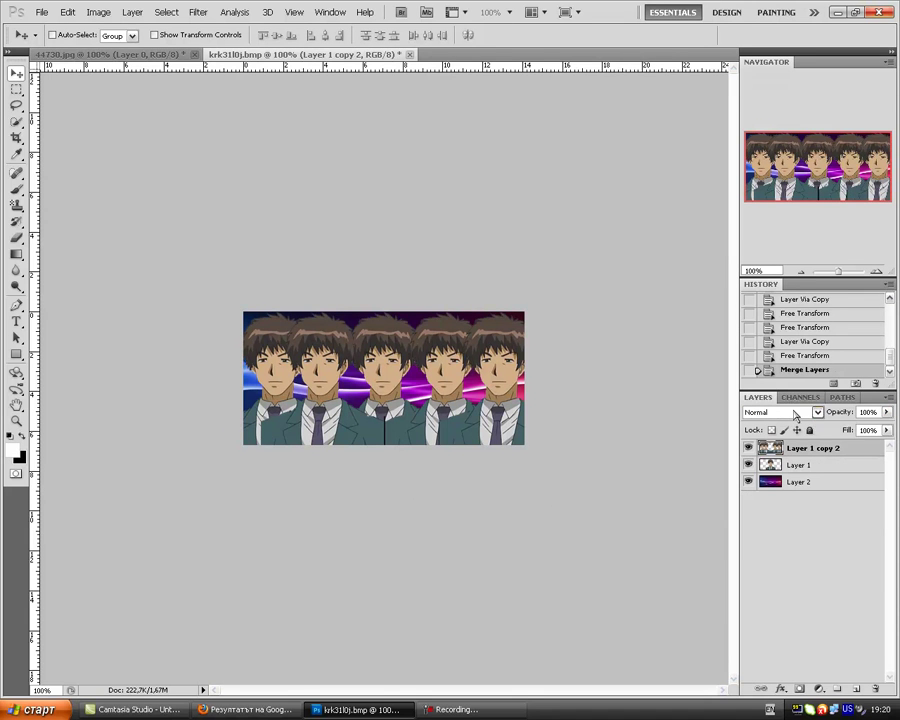
Set the merged copies layer to Overlay blend mode at 61% opacity
left_click(796, 414)
left_click(759, 215)
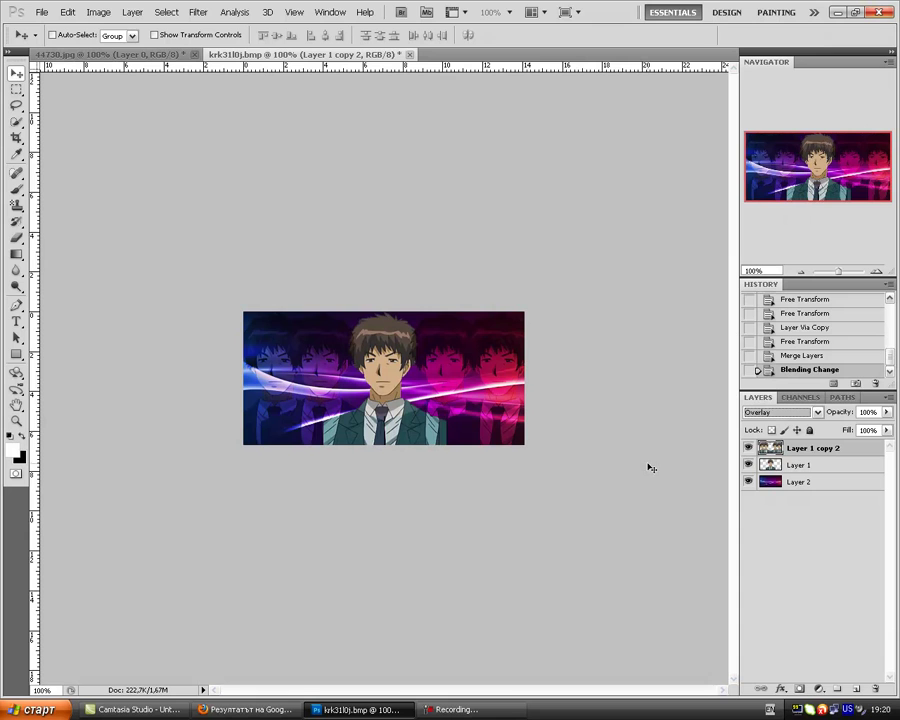
left_click(886, 412)
left_click_drag(884, 428, 861, 433)
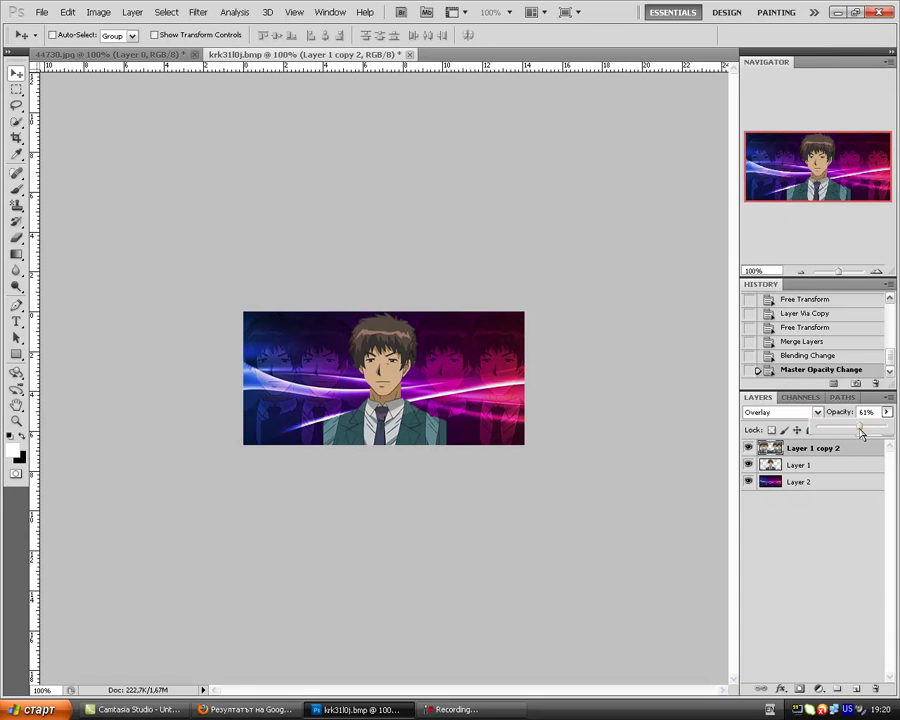
left_click(793, 461)
Paint a diamond pattern on a new Overlay layer and move the main character to the top
key("ctrl+shift+alt+n")
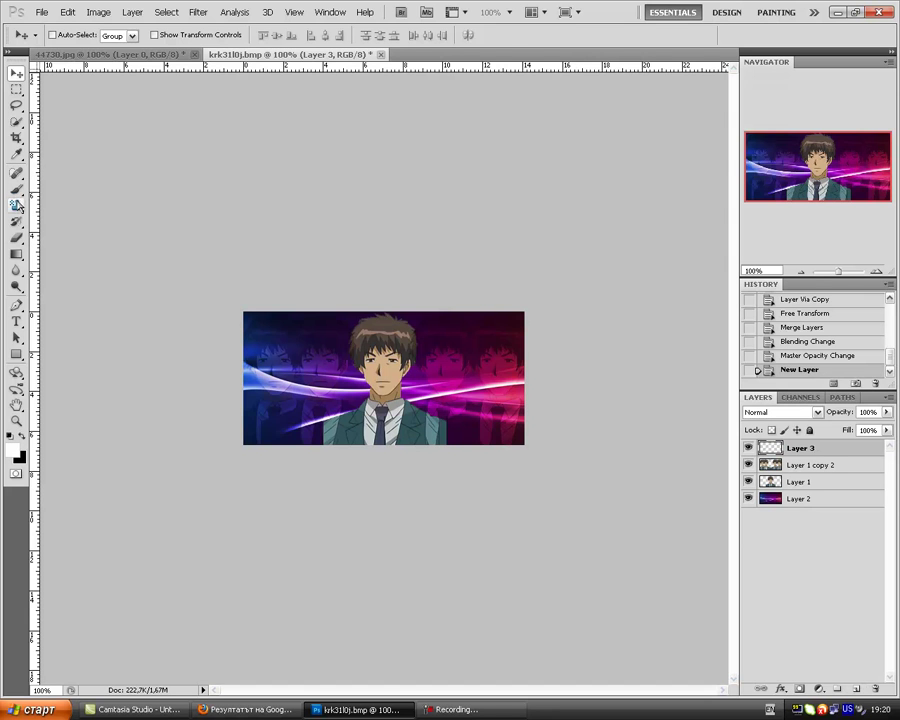
left_click(16, 205)
mouse_move(247, 328)
left_mouse_down()
mouse_move(100, 361)
mouse_move(876, 487)
left_mouse_up()
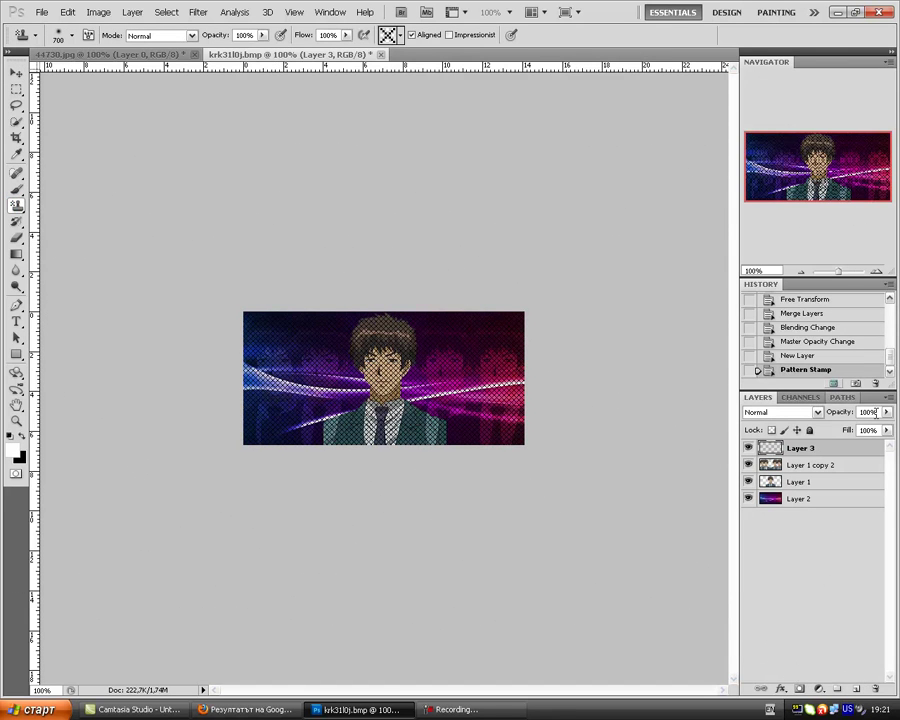
left_click(815, 411)
left_click(762, 220)
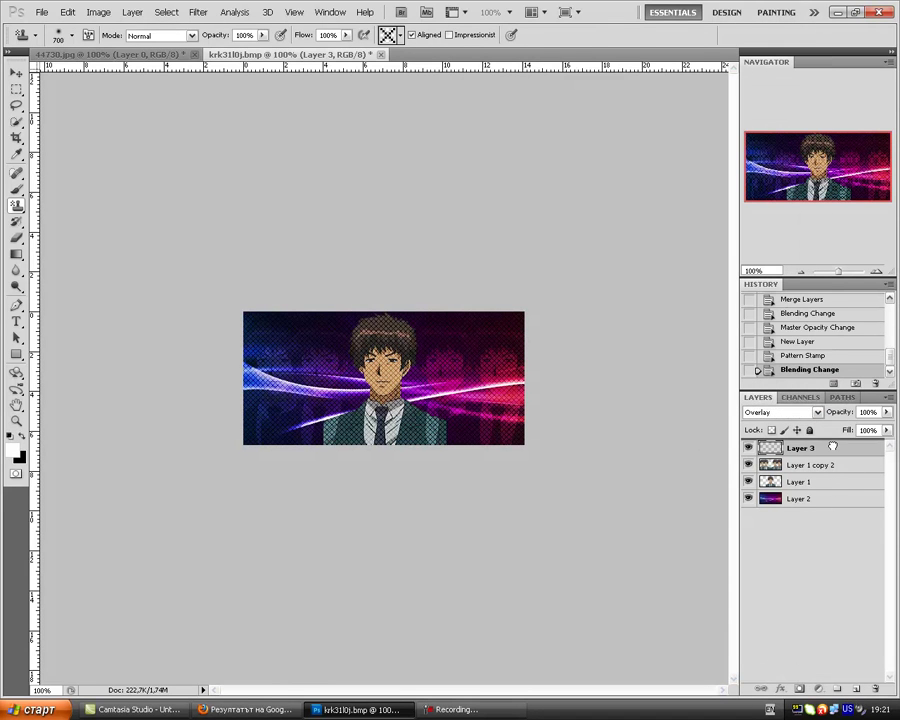
left_click_drag(836, 483, 820, 443)
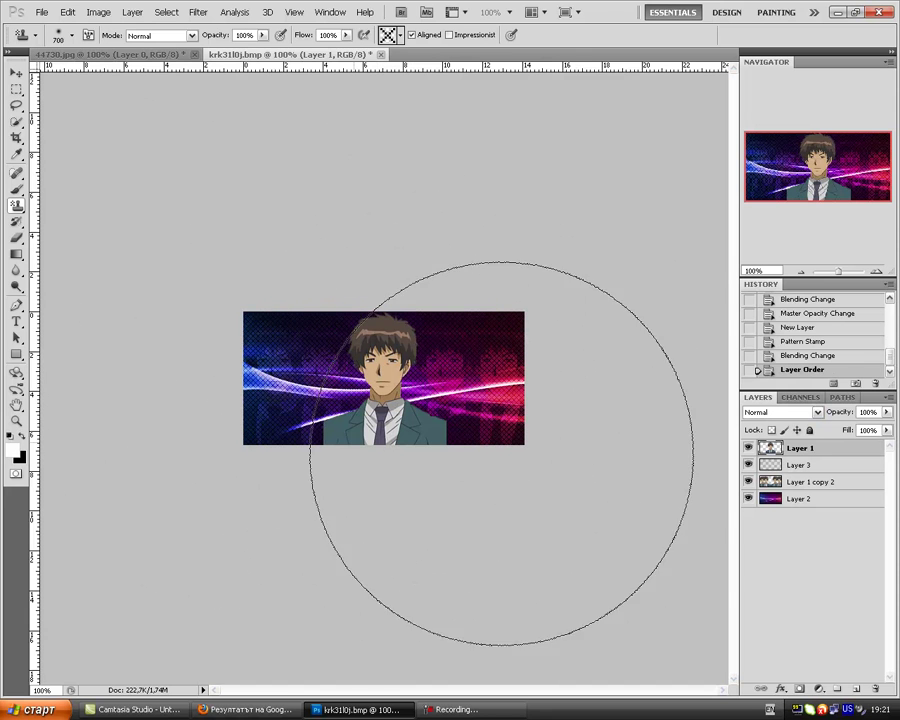
Render grey Clouds on a new layer and set that layer to Overlay
left_click(199, 12)
mouse_move(210, 189)
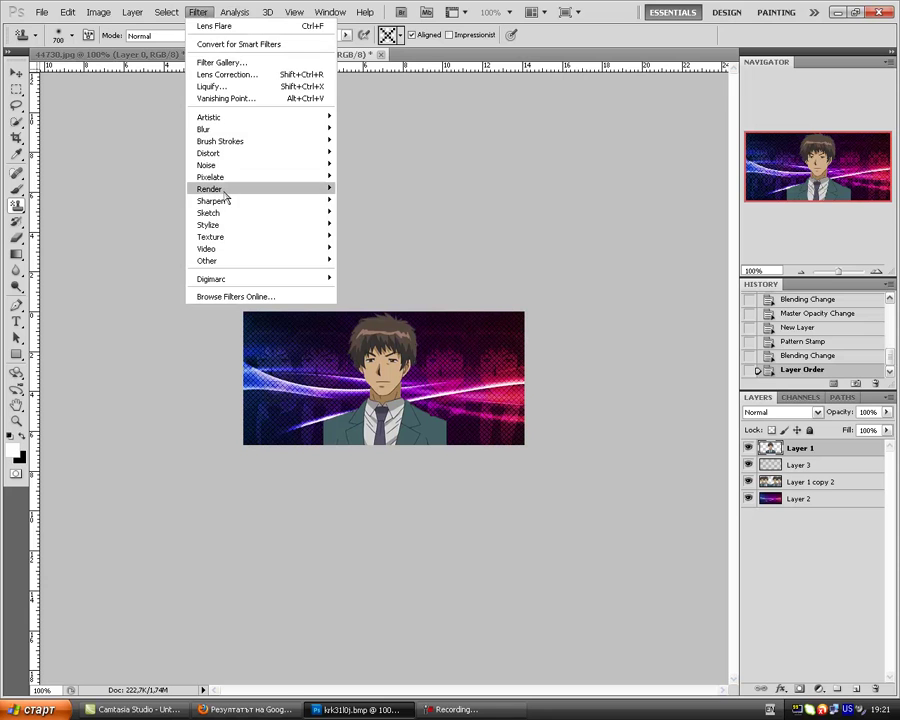
left_click(857, 689)
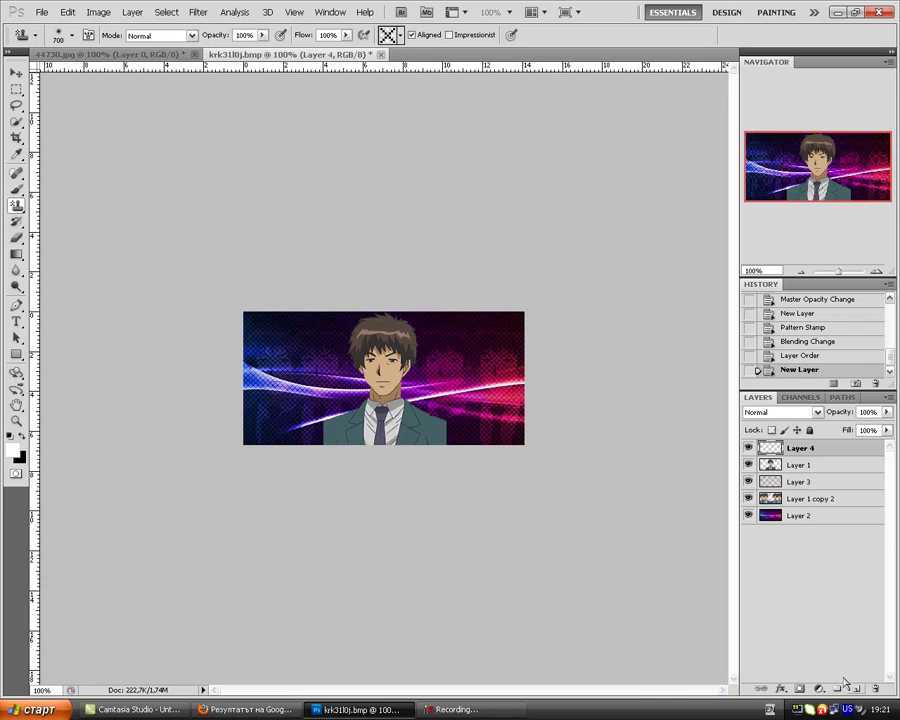
left_click(198, 12)
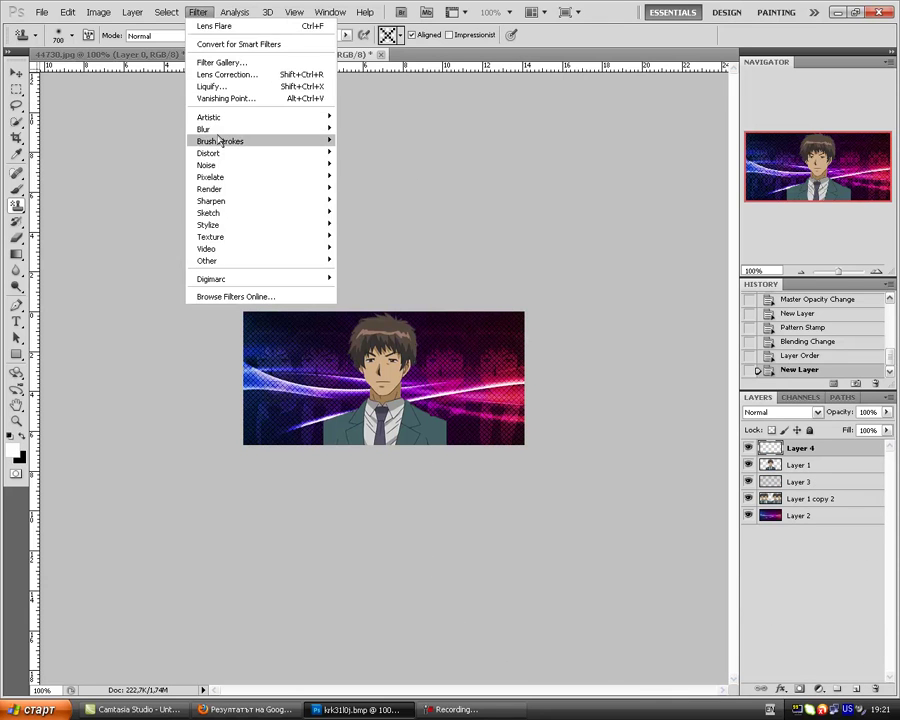
mouse_move(209, 189)
left_click(356, 186)
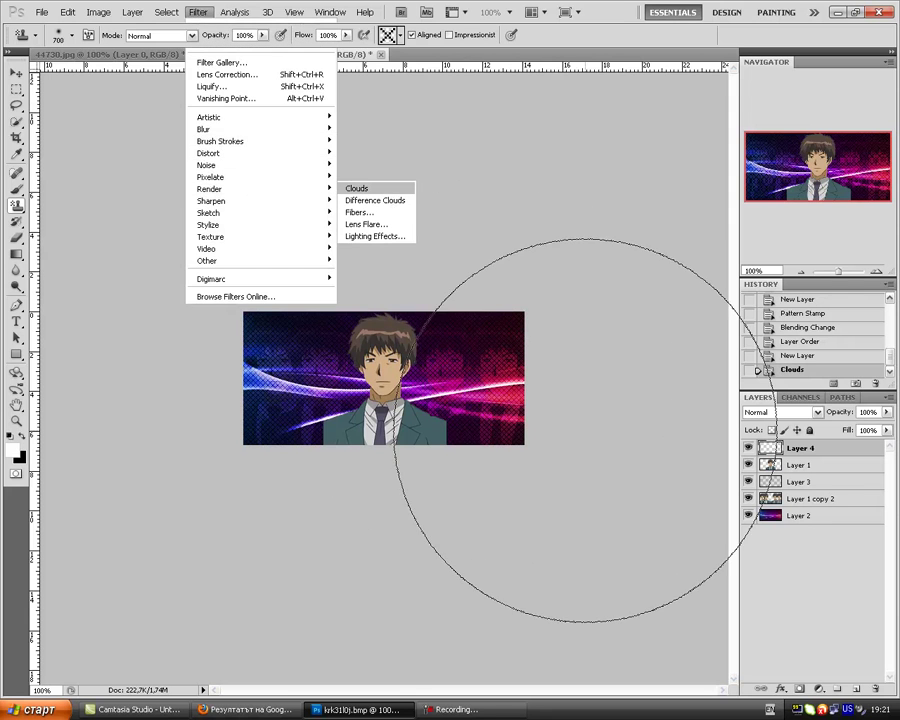
left_click(818, 412)
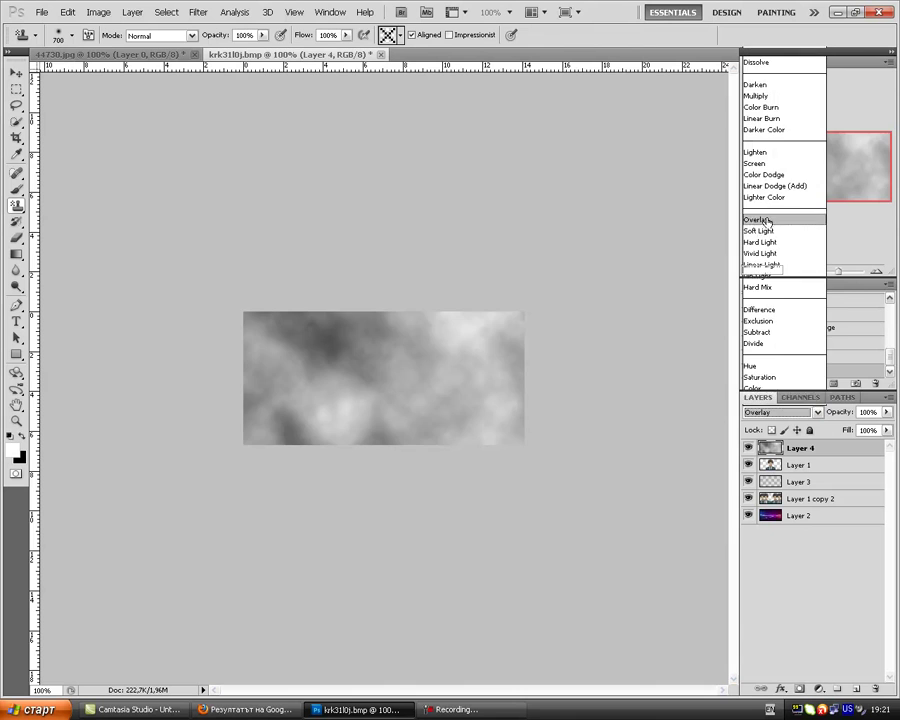
left_click(770, 222)
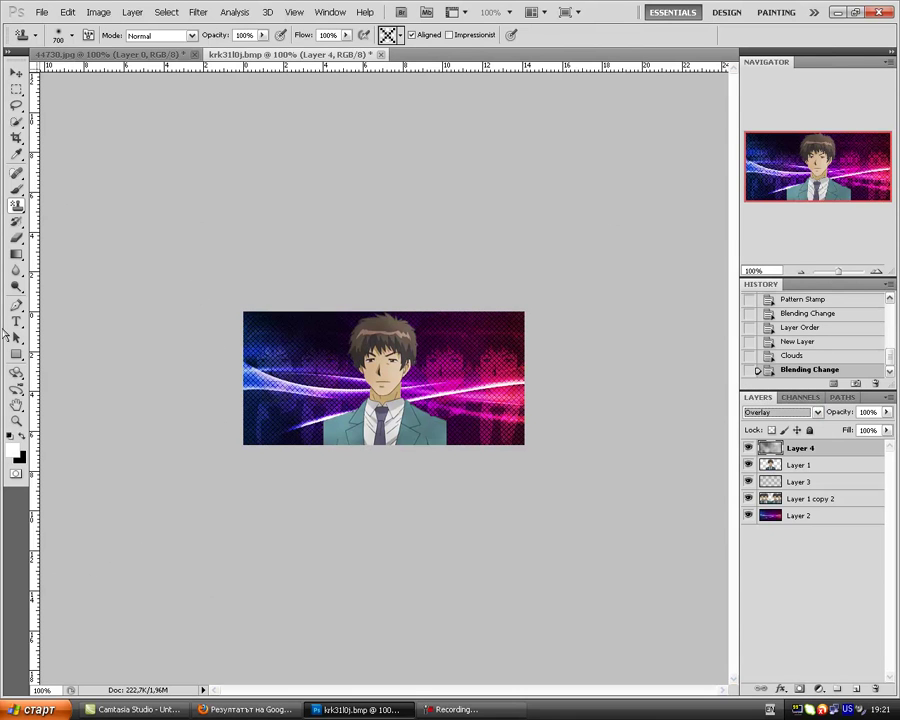
left_click(17, 255)
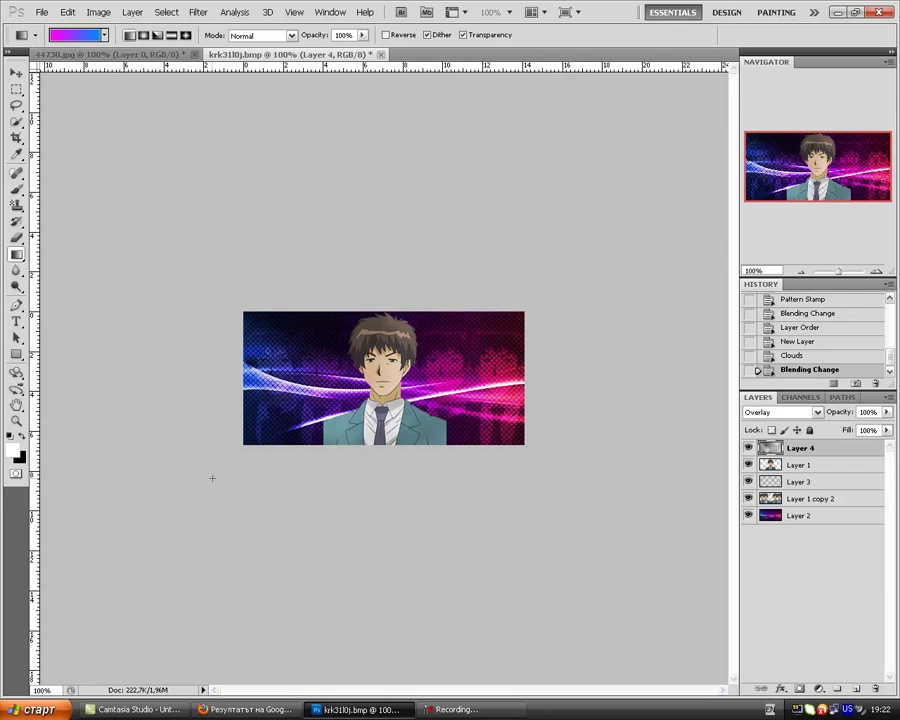
Redraw a blue-to-pink gradient across Layer 4 until the tint looks right
left_click_drag(212, 478, 571, 254)
left_click_drag(166, 574, 118, 588)
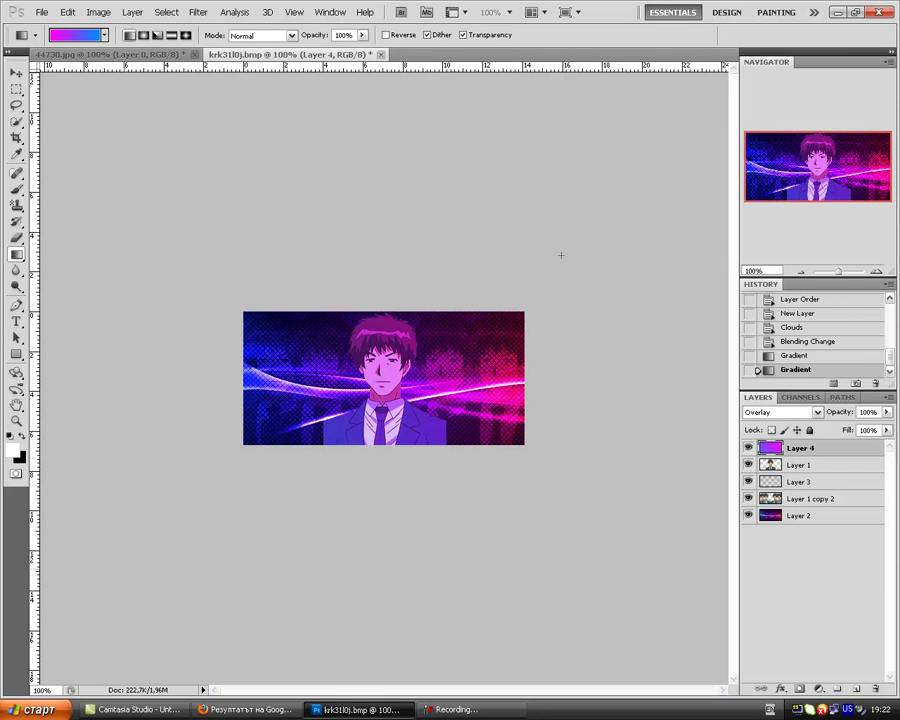
left_click_drag(561, 256, 546, 264)
left_click_drag(343, 388, 140, 454)
left_click_drag(520, 300, 400, 346)
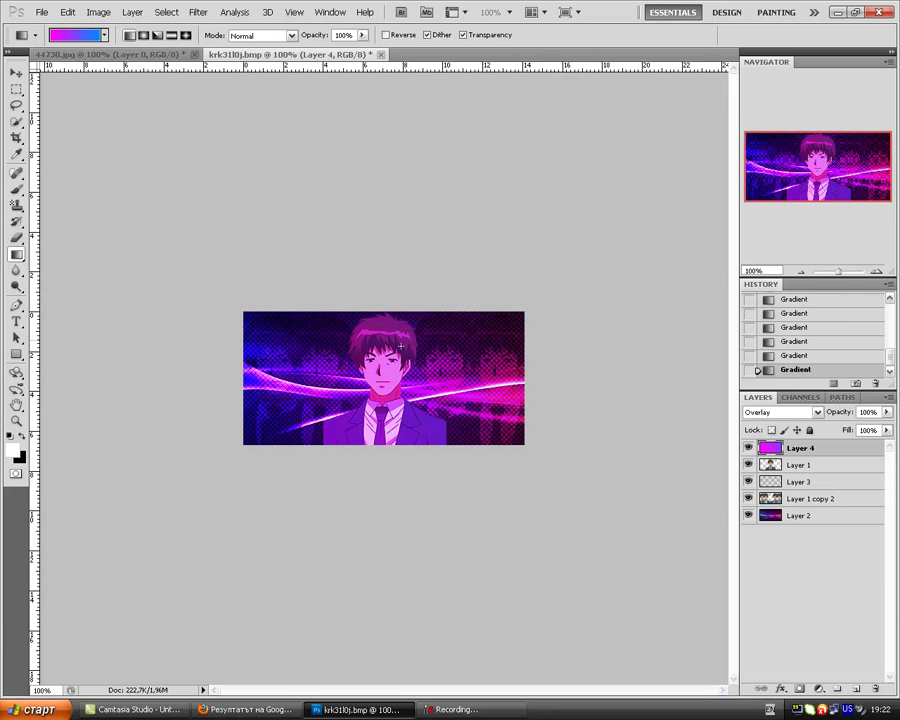
left_click_drag(497, 275, 196, 463)
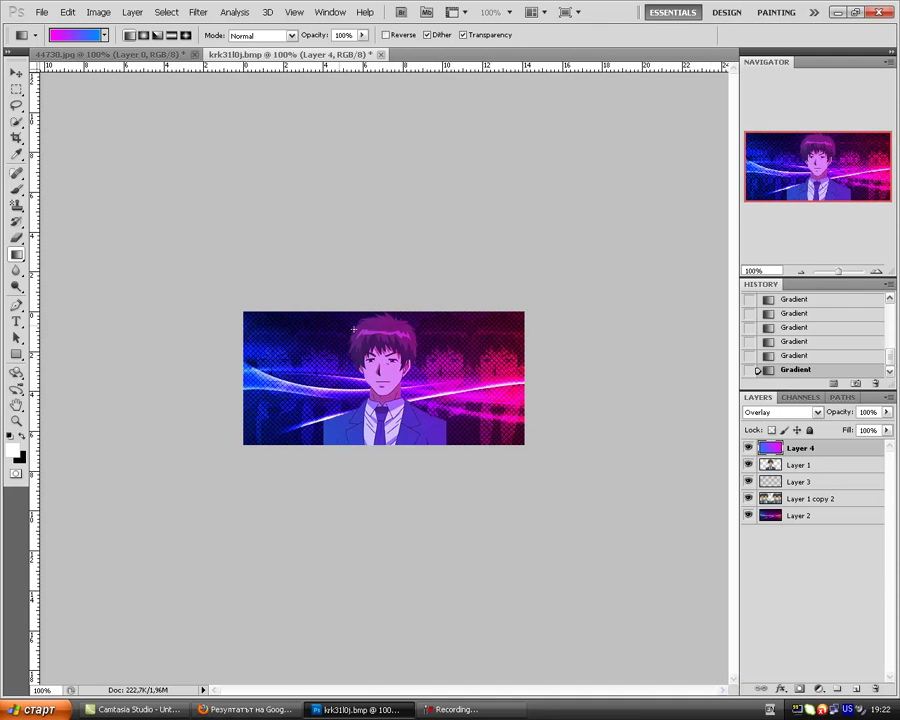
left_click(198, 12)
left_click(198, 12)
left_click(838, 519)
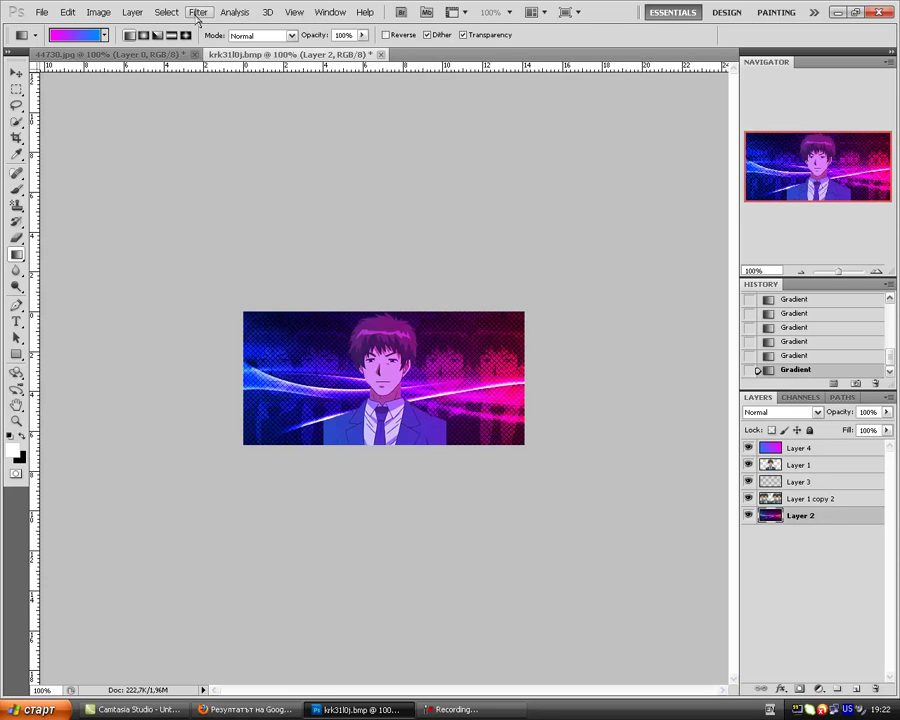
left_click(855, 500)
left_click(198, 12)
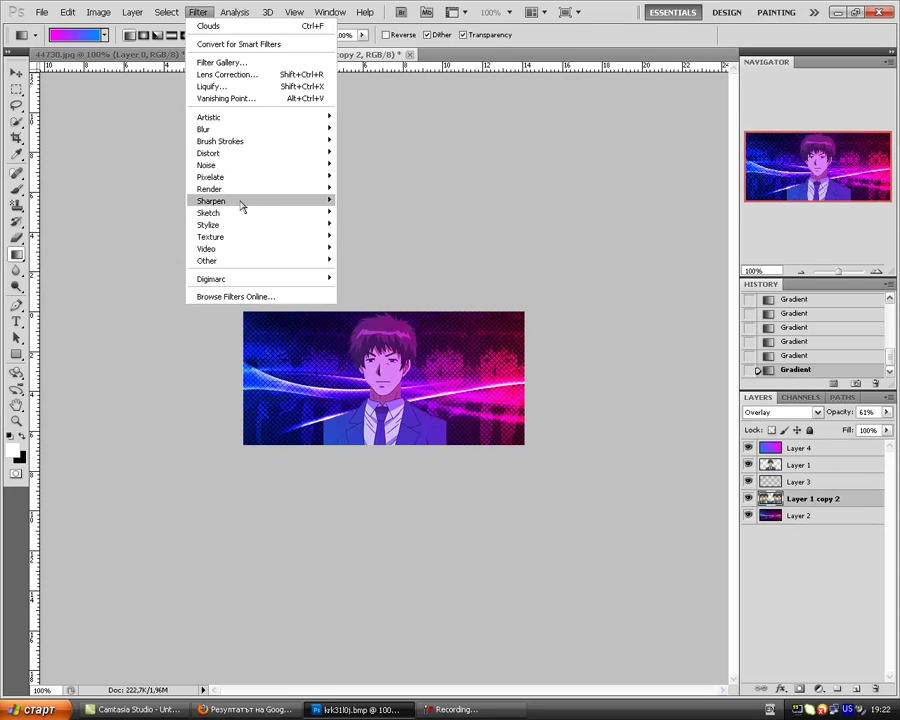
mouse_move(210, 189)
left_click(390, 223)
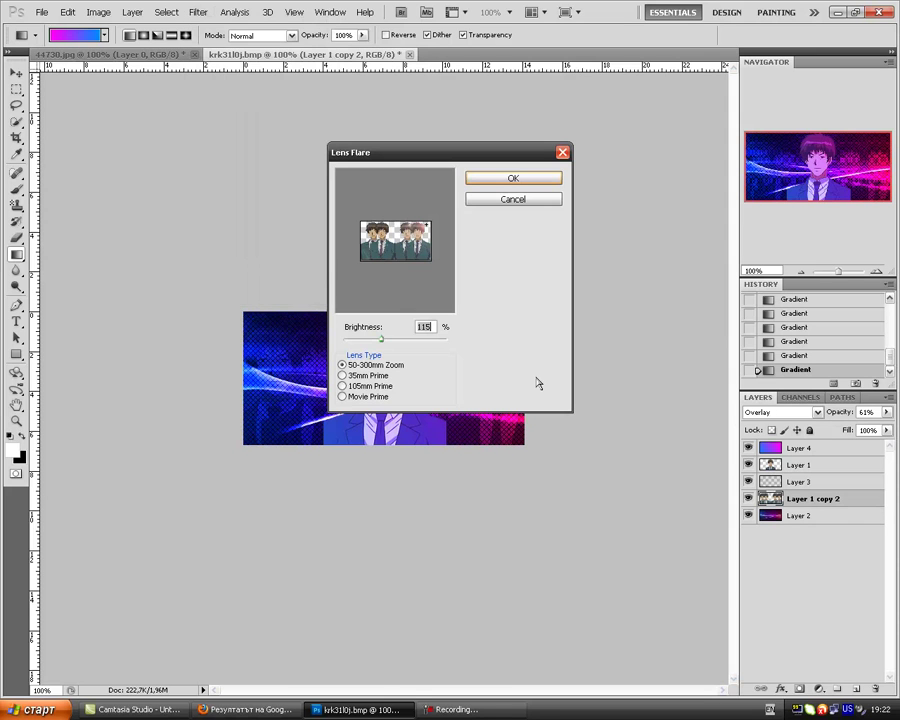
left_click(425, 231)
left_click_drag(381, 340, 390, 340)
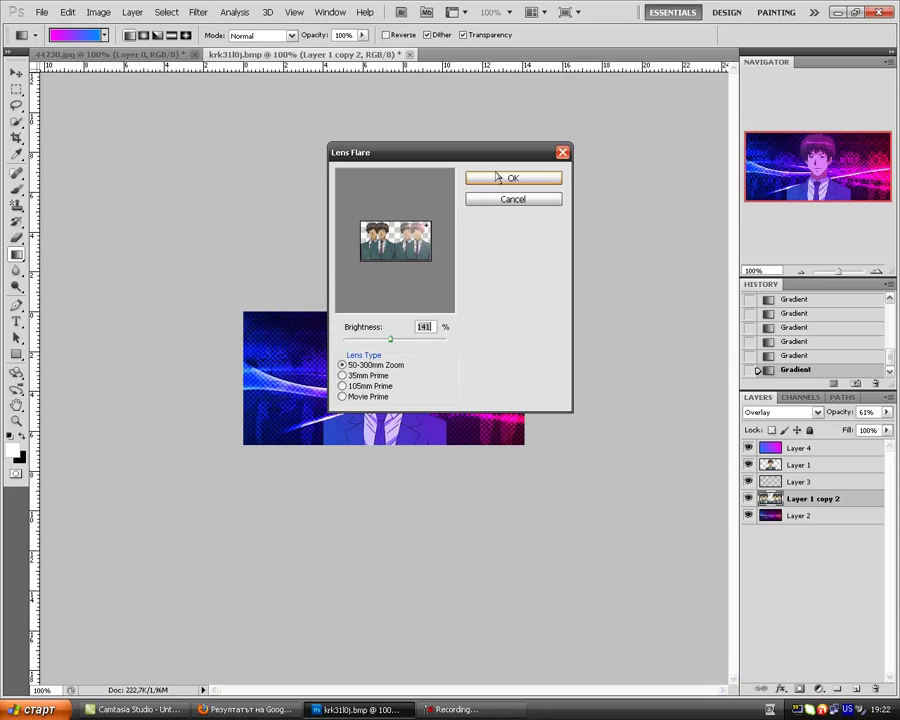
left_click(497, 177)
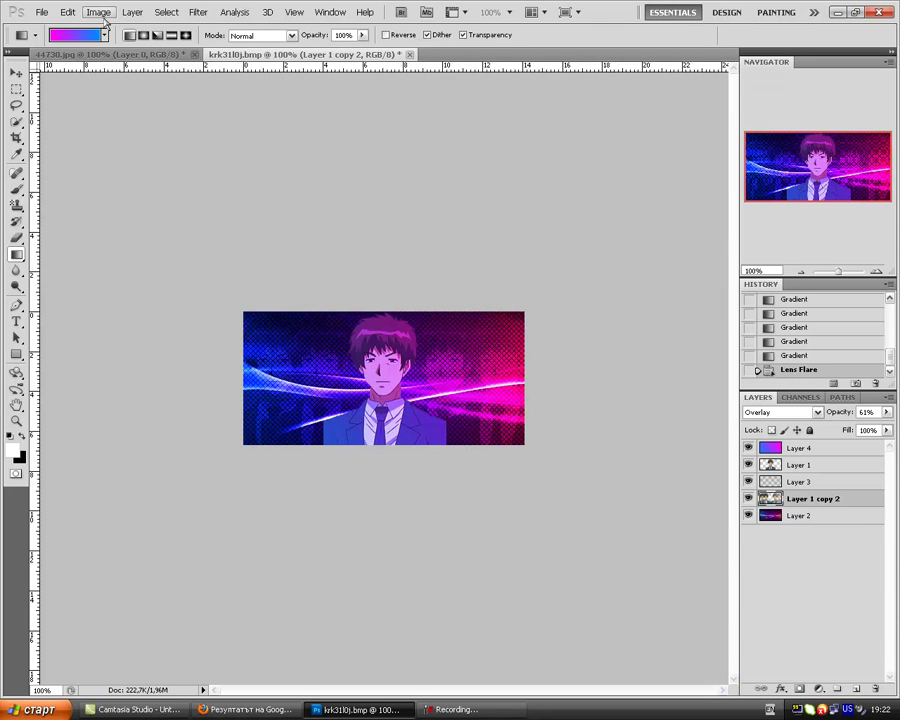
key("ctrl+z")
left_click(205, 13)
mouse_move(210, 189)
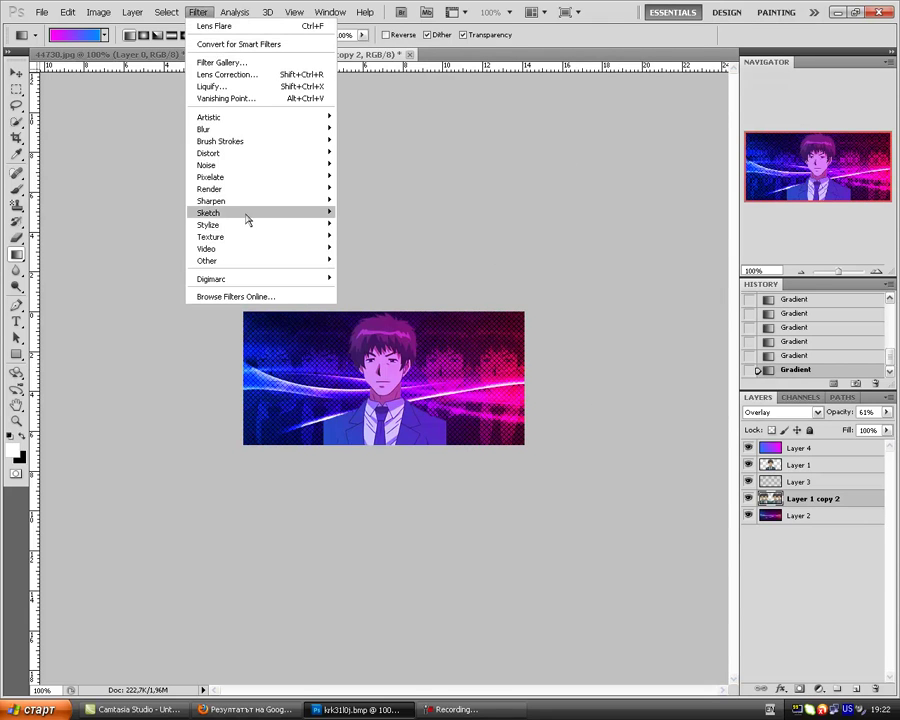
left_click(365, 226)
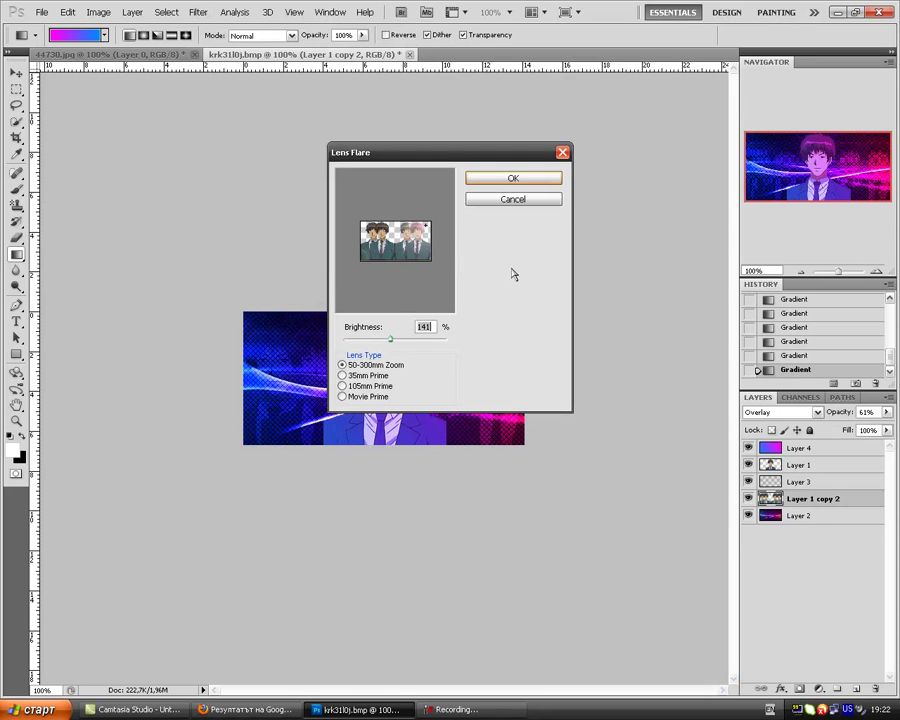
left_click(423, 236)
left_click(513, 178)
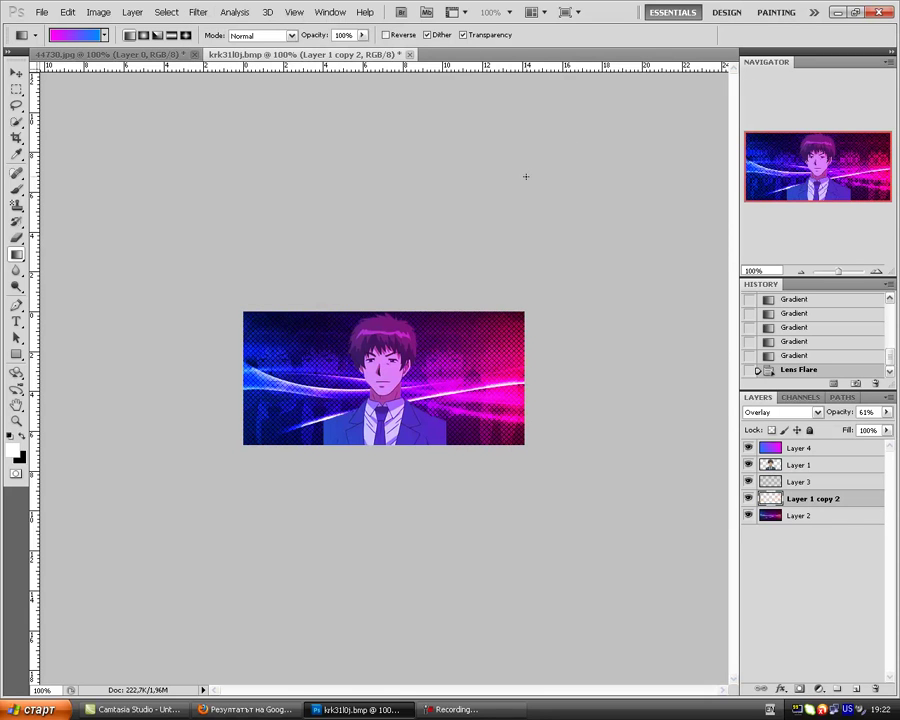
key("ctrl+z")
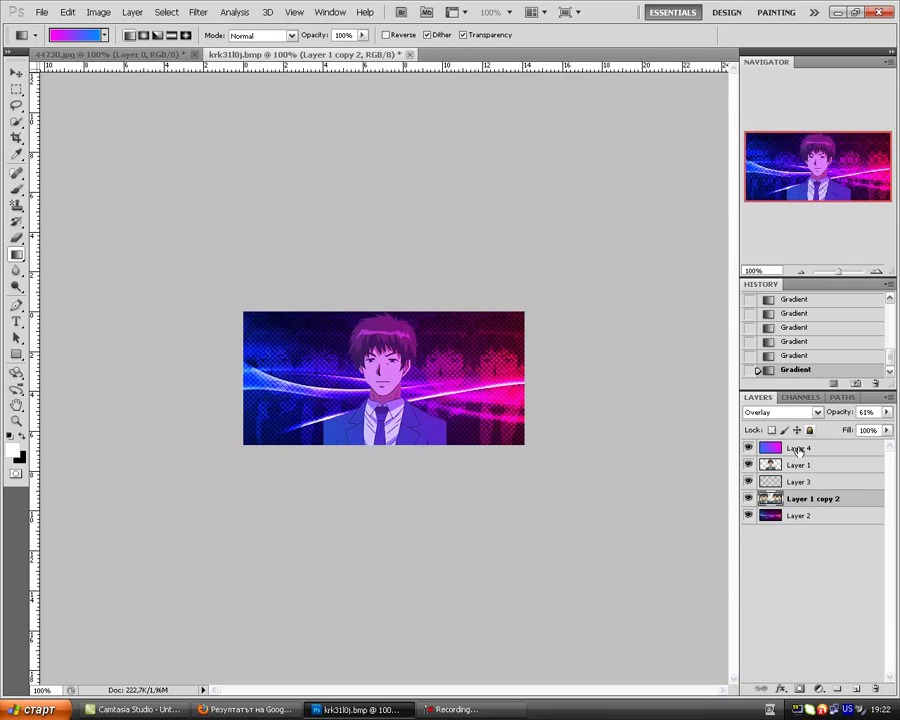
left_click(829, 452)
Duplicate Layer 1 and apply Motion Blur (angle 0, distance 47) to the copy
left_click(828, 466)
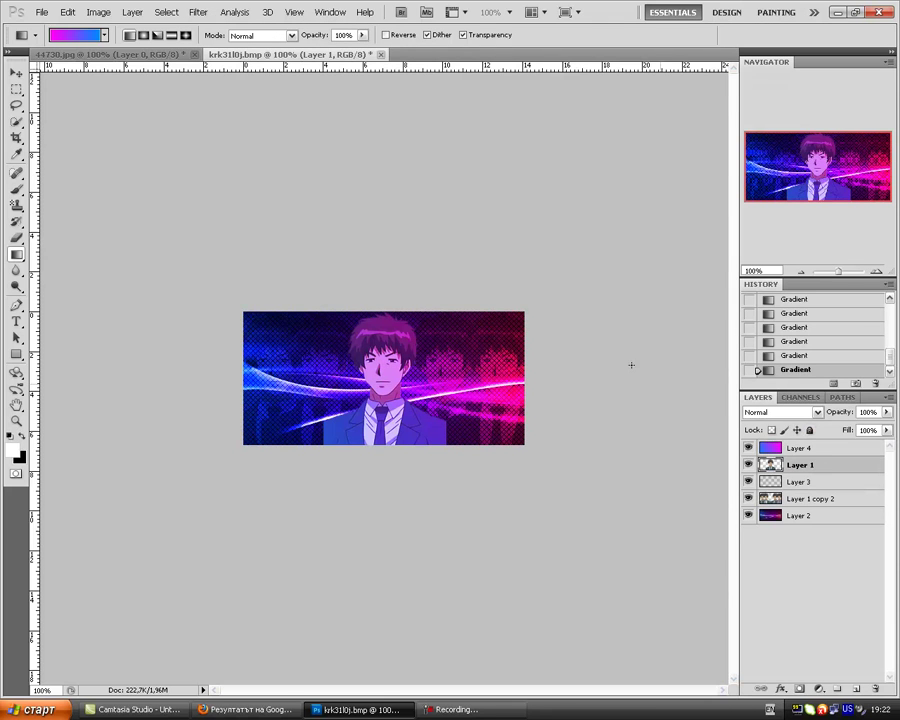
left_click(198, 12)
mouse_move(203, 129)
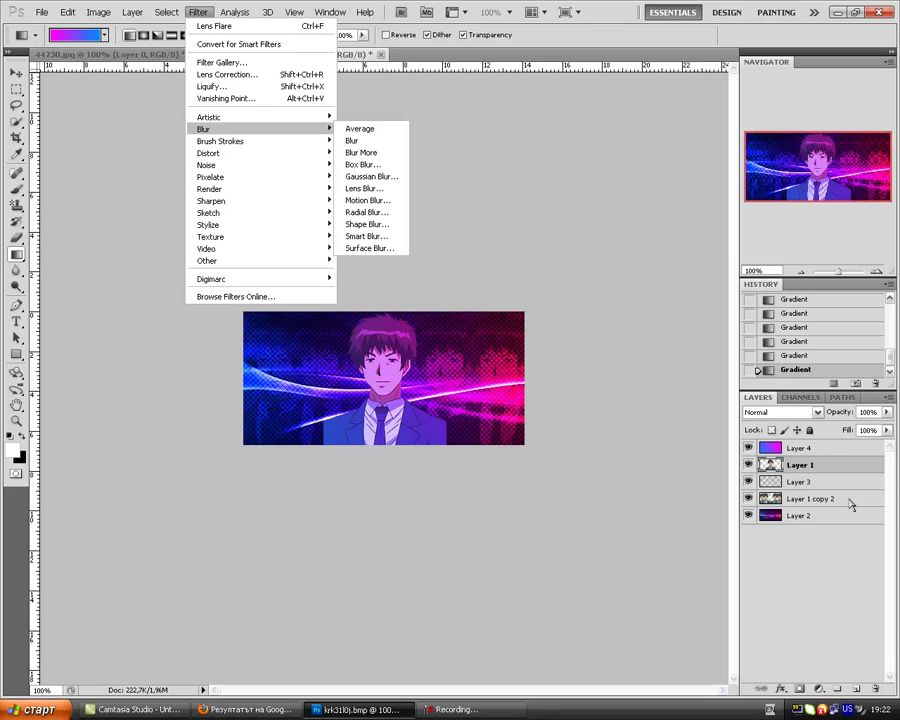
left_click(826, 464)
key("ctrl+j")
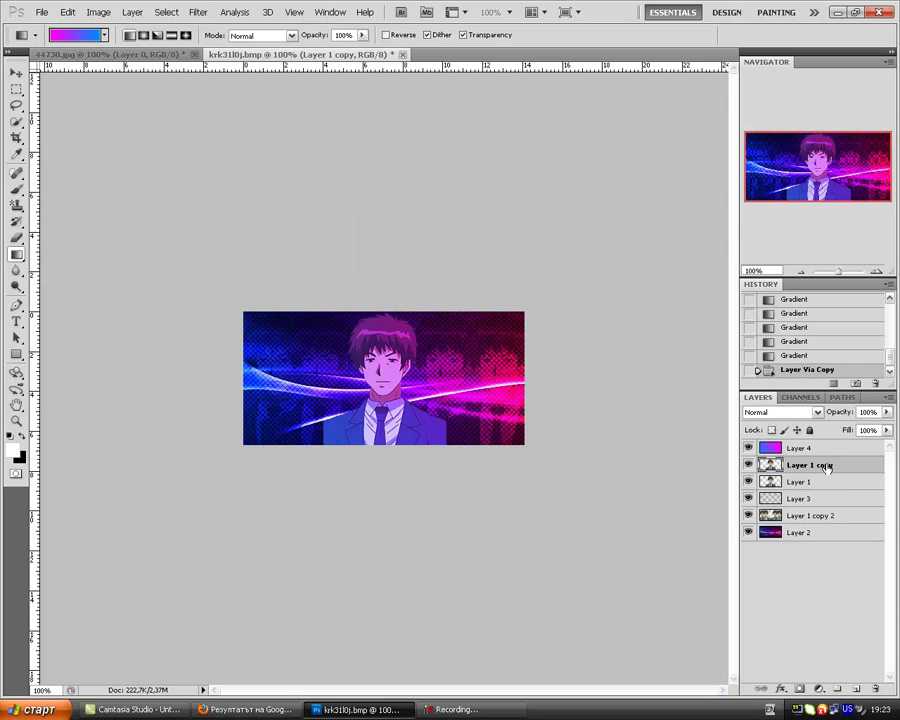
left_click(198, 12)
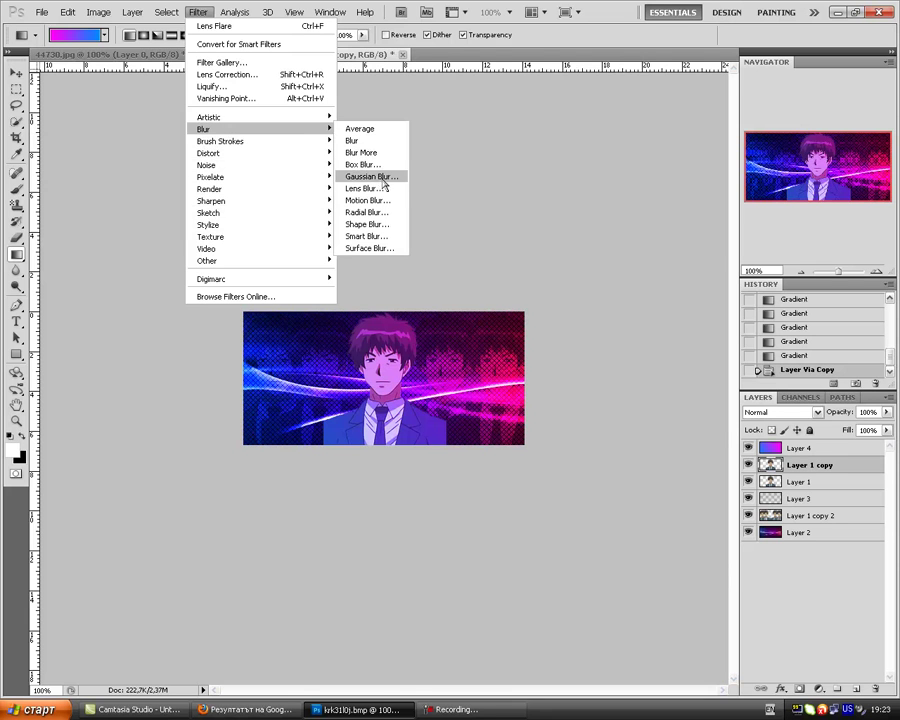
left_click(385, 200)
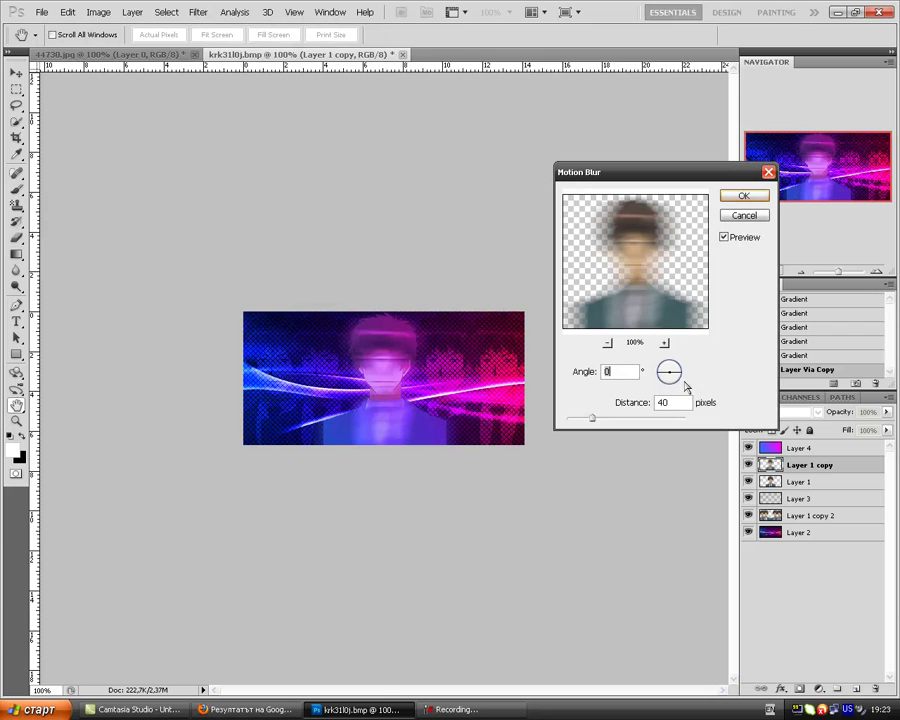
left_click_drag(596, 420, 598, 419)
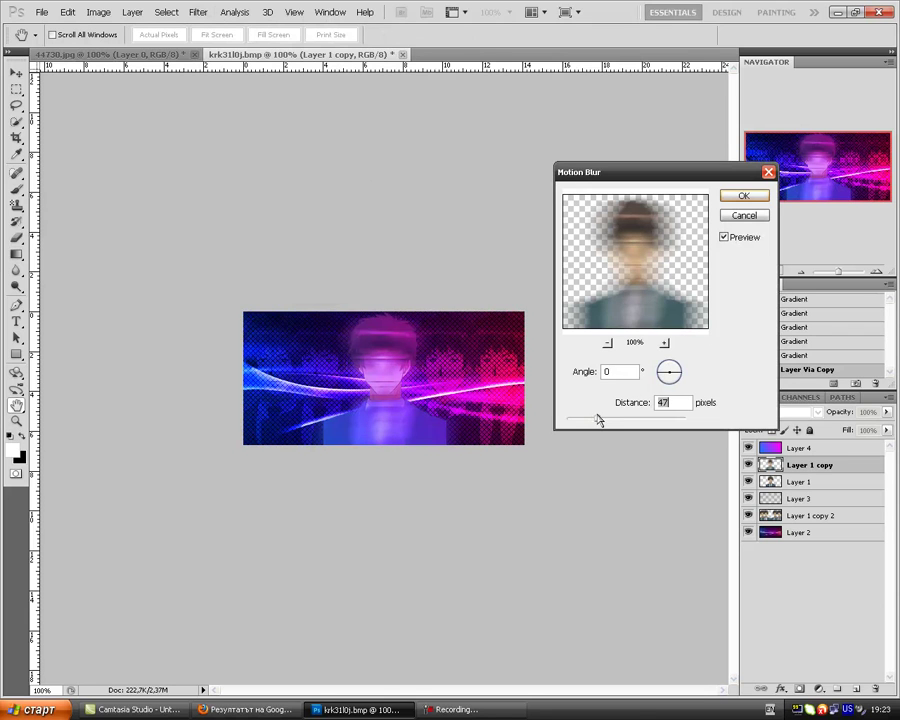
left_click(740, 197)
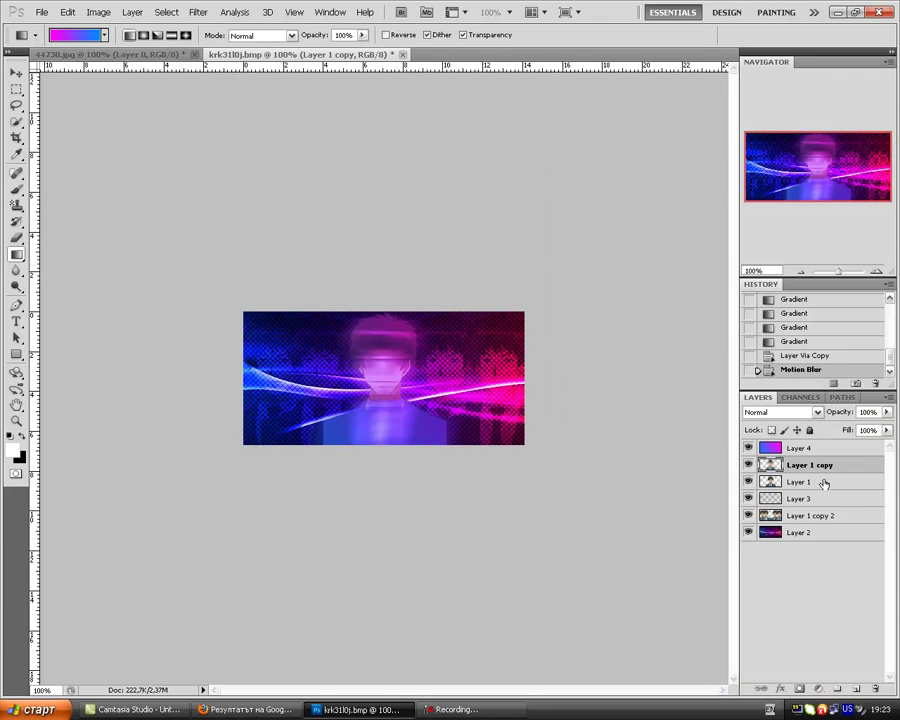
Move Layer 1 above the blurred copy and give the copy a faded white Color Overlay
left_click_drag(820, 481, 820, 463)
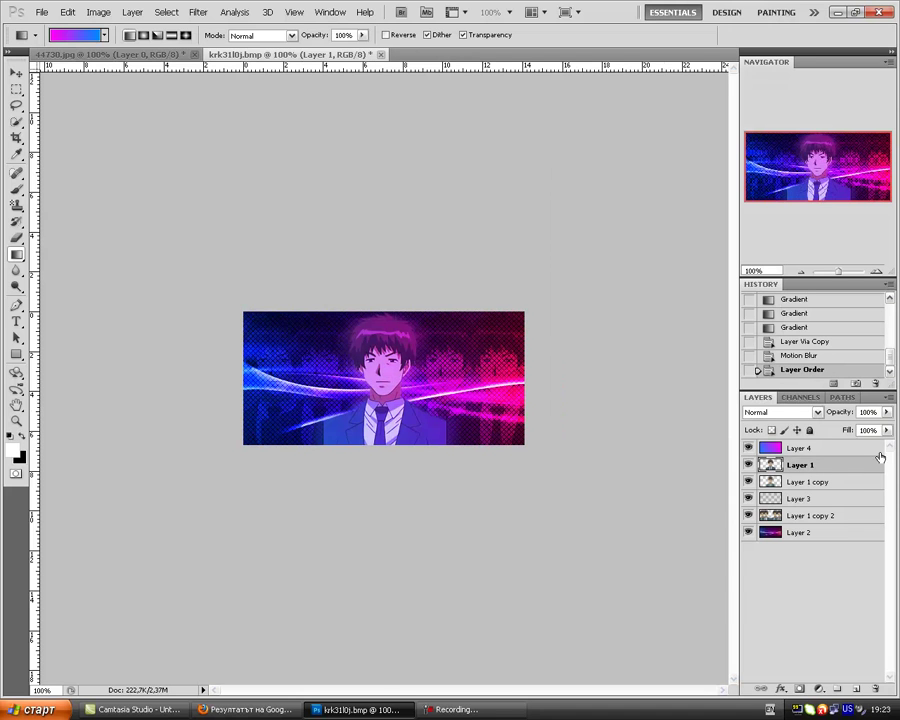
double_click(830, 481)
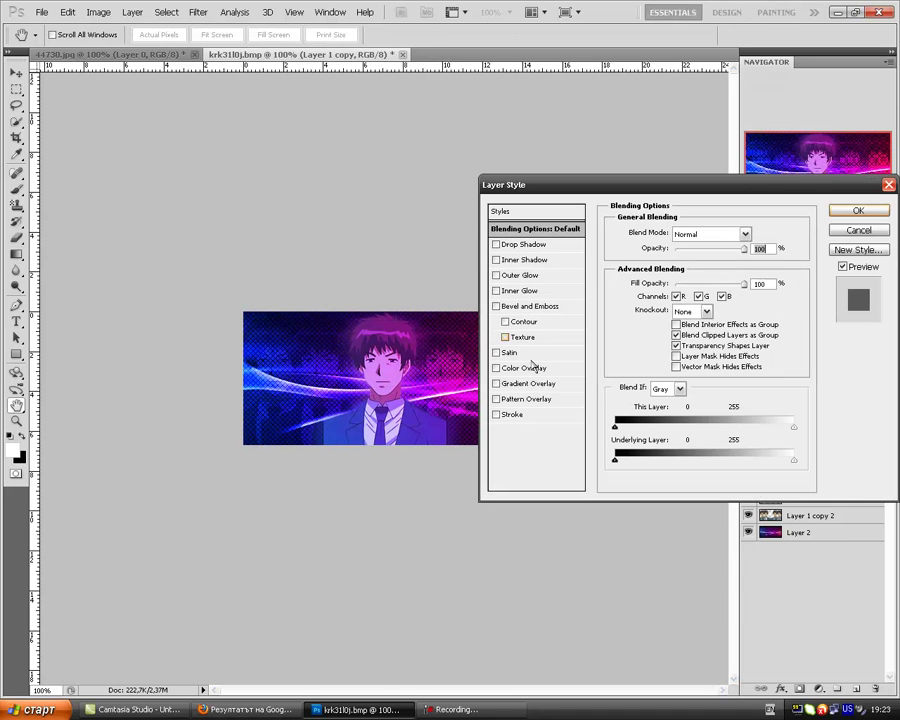
left_click(527, 370)
left_click(748, 224)
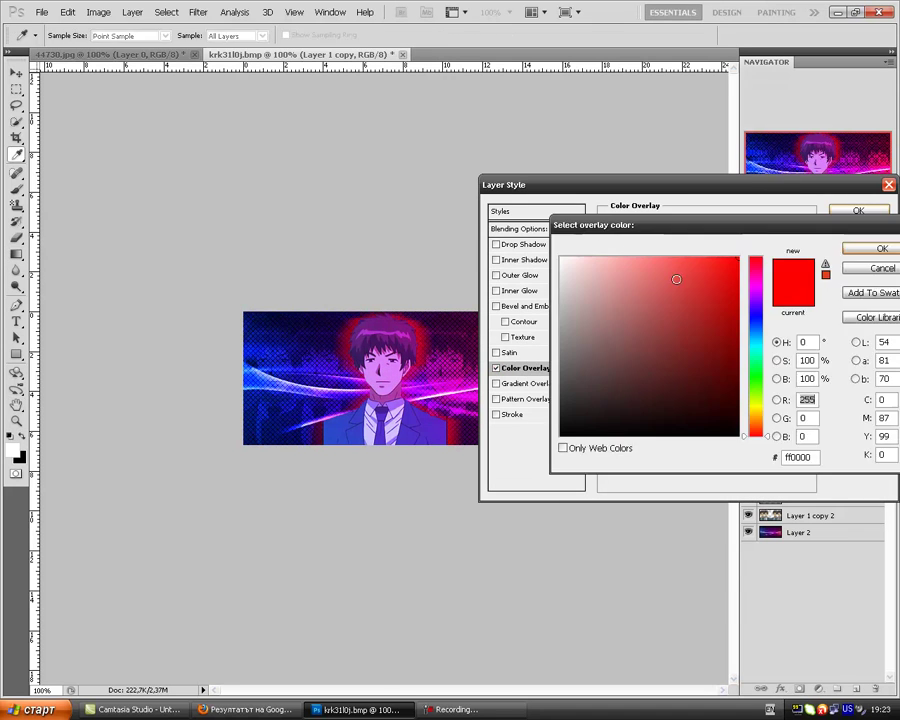
left_click(561, 258)
left_click(882, 248)
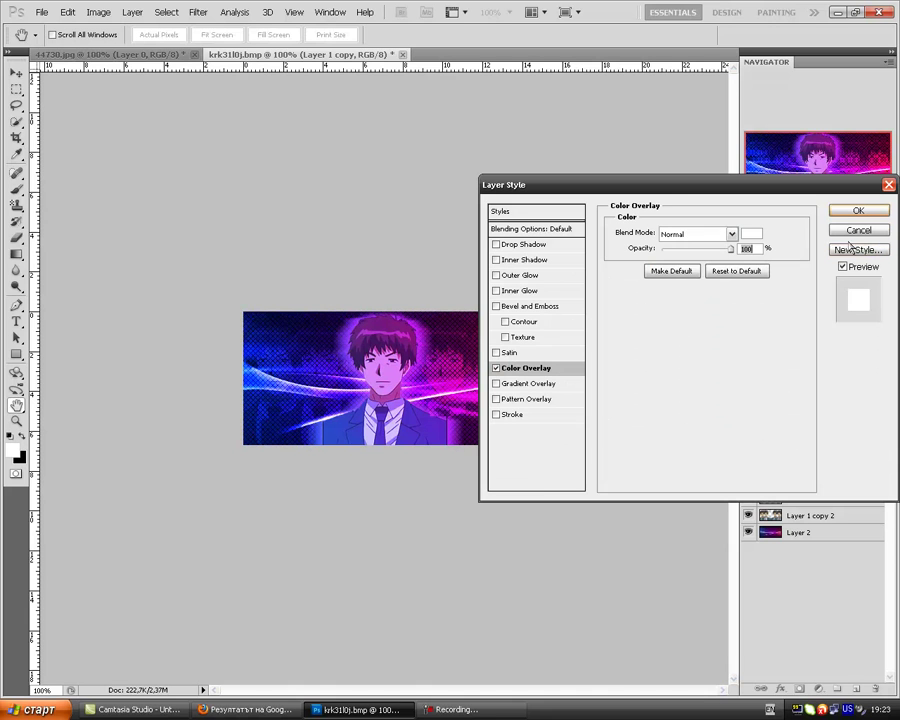
left_click_drag(732, 251, 692, 250)
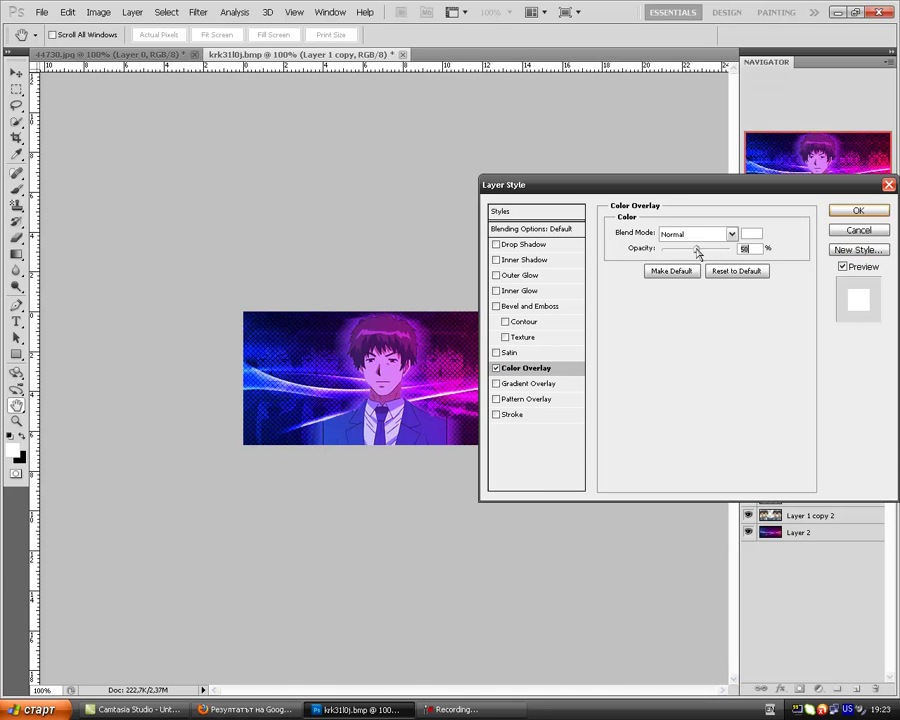
key("Return")
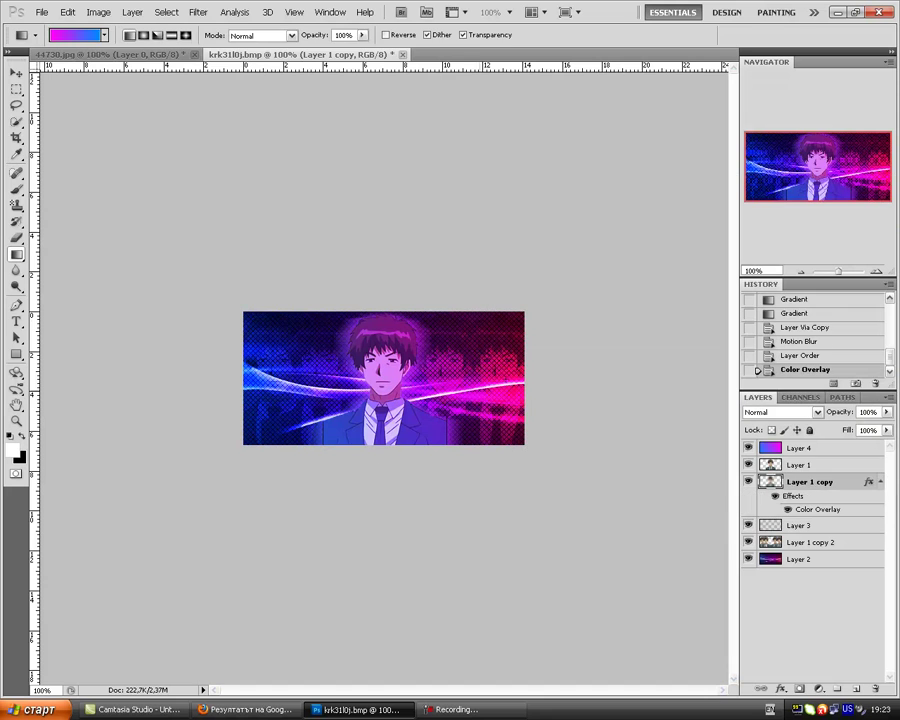
With Layer 4 active, set the gradient's left stop to dark grey 565656
left_click(844, 467)
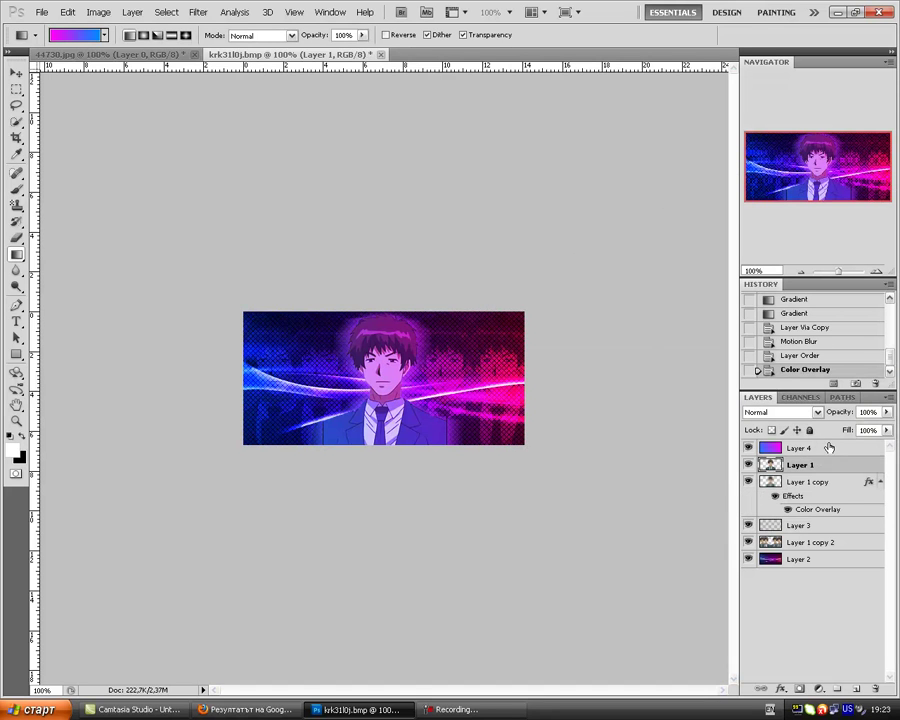
left_click(800, 447)
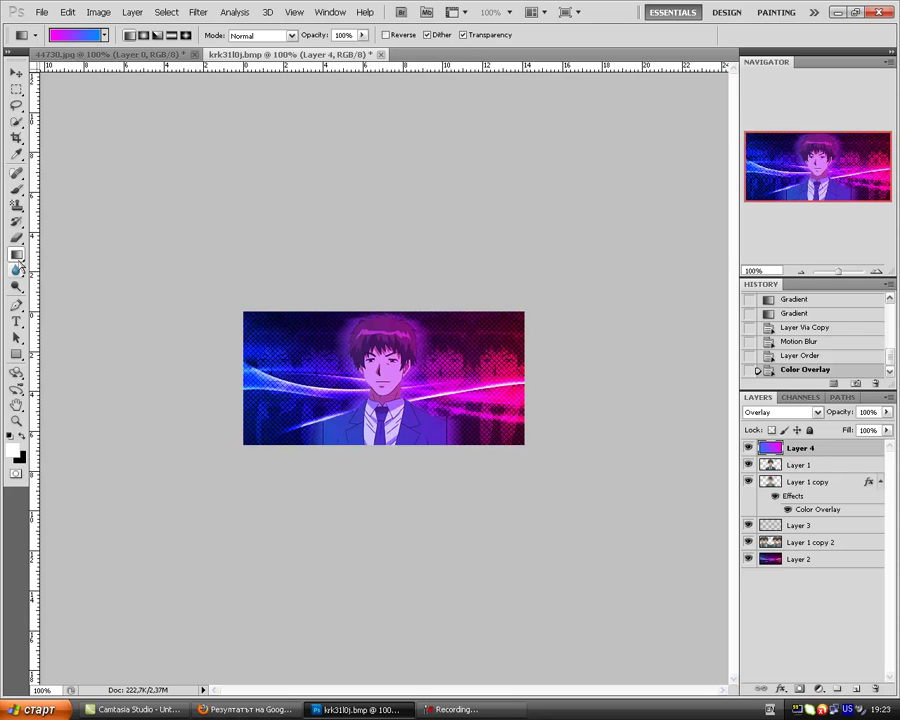
left_click(75, 35)
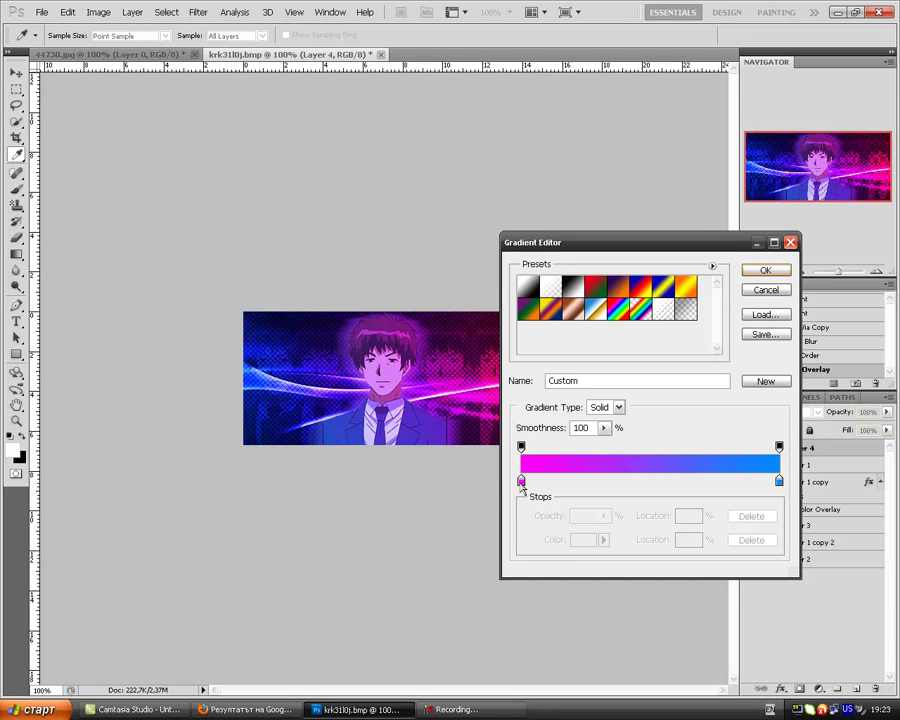
double_click(520, 482)
left_click(560, 373)
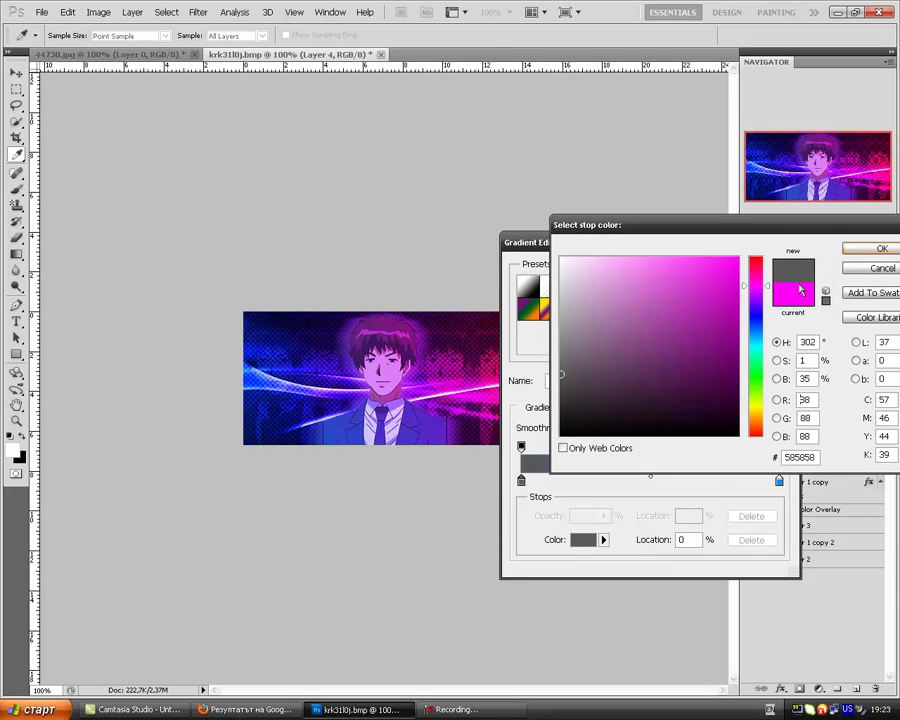
key("Return")
Set the right stop to light grey c1c1c1 and draw the gradient across Layer 4
left_click_drag(779, 483, 777, 483)
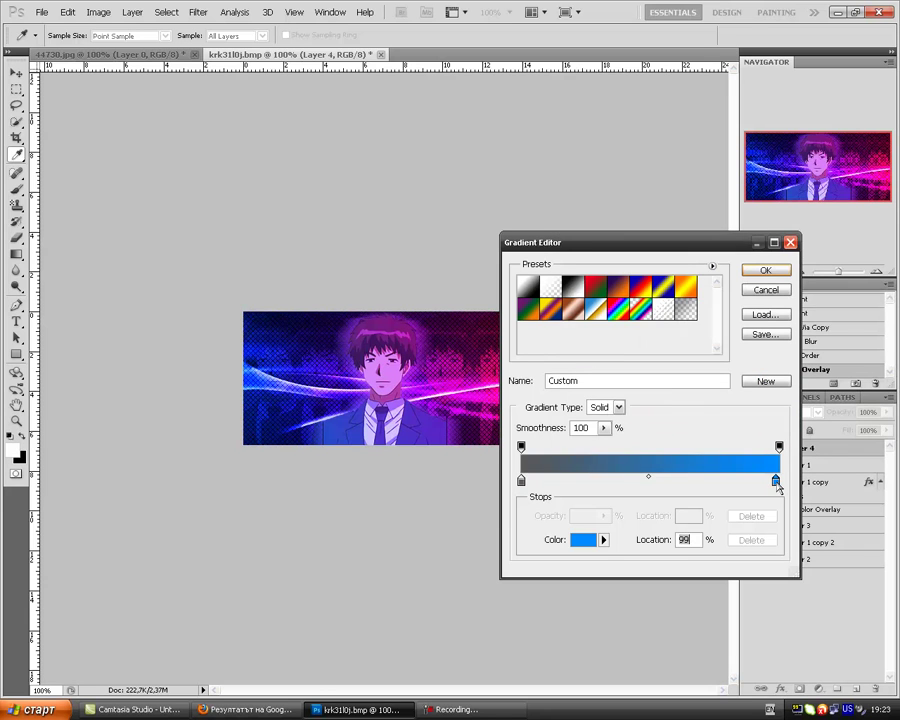
double_click(776, 482)
mouse_move(562, 256)
left_mouse_down()
mouse_move(558, 314)
mouse_move(558, 300)
left_mouse_up()
left_click(882, 248)
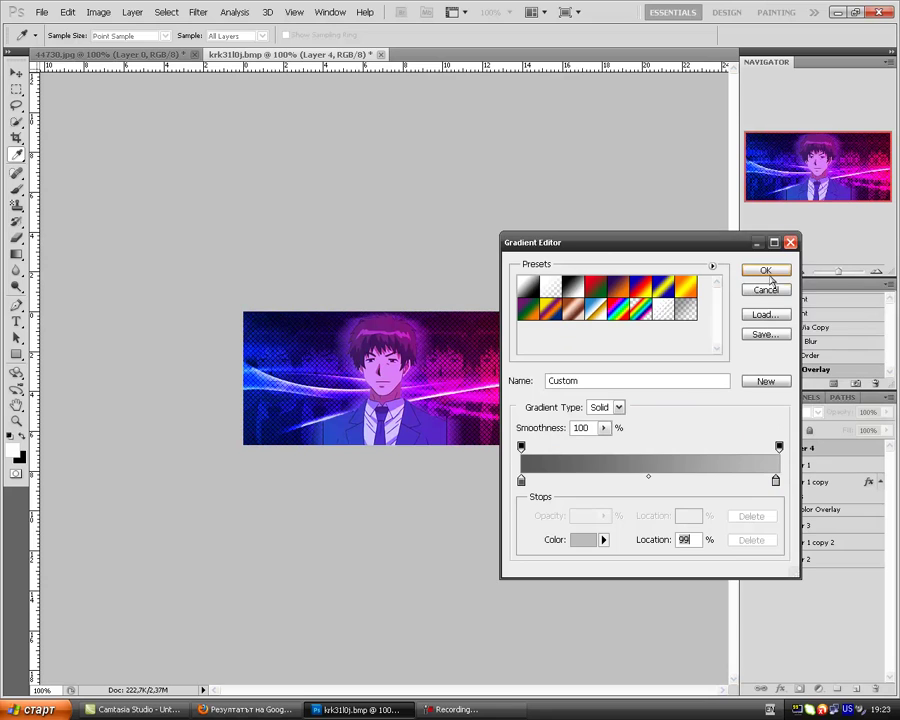
left_click(754, 268)
mouse_move(600, 290)
left_mouse_down()
mouse_move(548, 237)
mouse_move(182, 477)
left_mouse_up()
Redraw the grey gradient in several directions to try different tones
left_click_drag(580, 110, 200, 300)
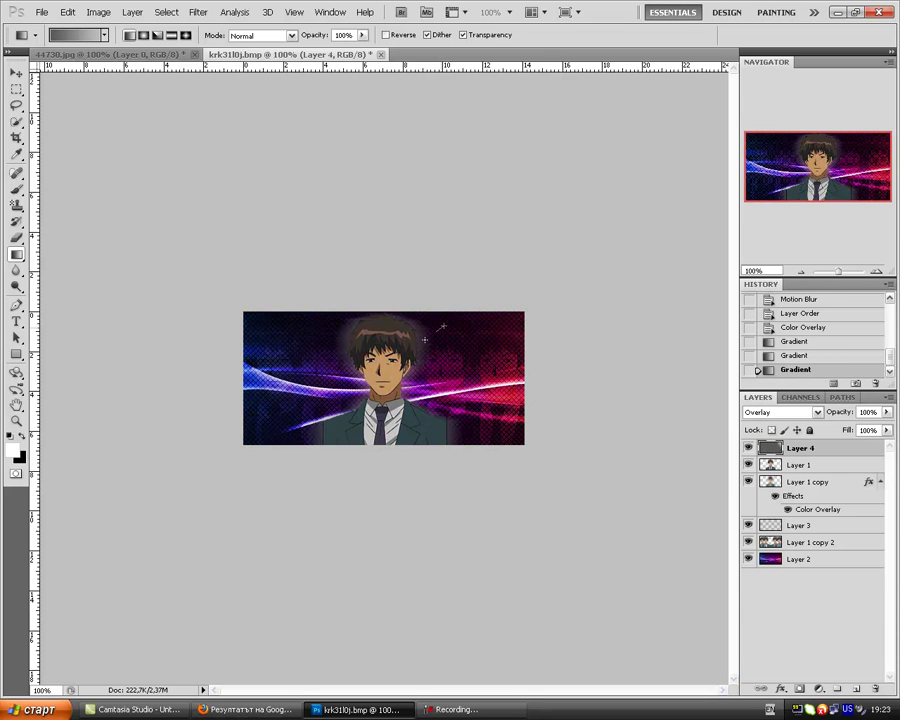
left_click_drag(442, 327, 337, 439)
left_click_drag(422, 438, 511, 255)
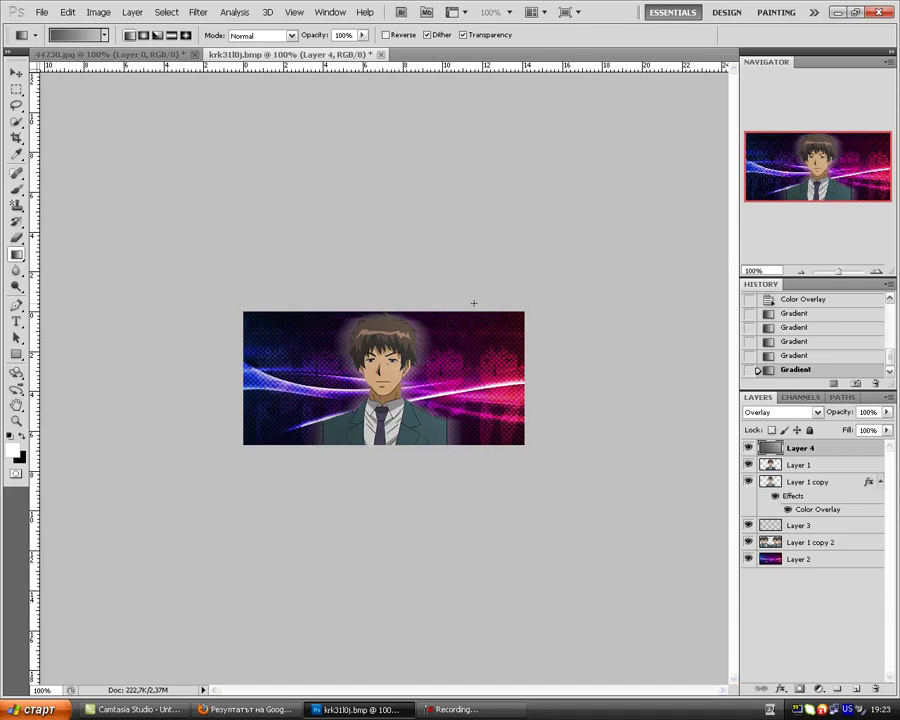
left_click_drag(474, 303, 300, 420)
left_click_drag(300, 330, 723, 443)
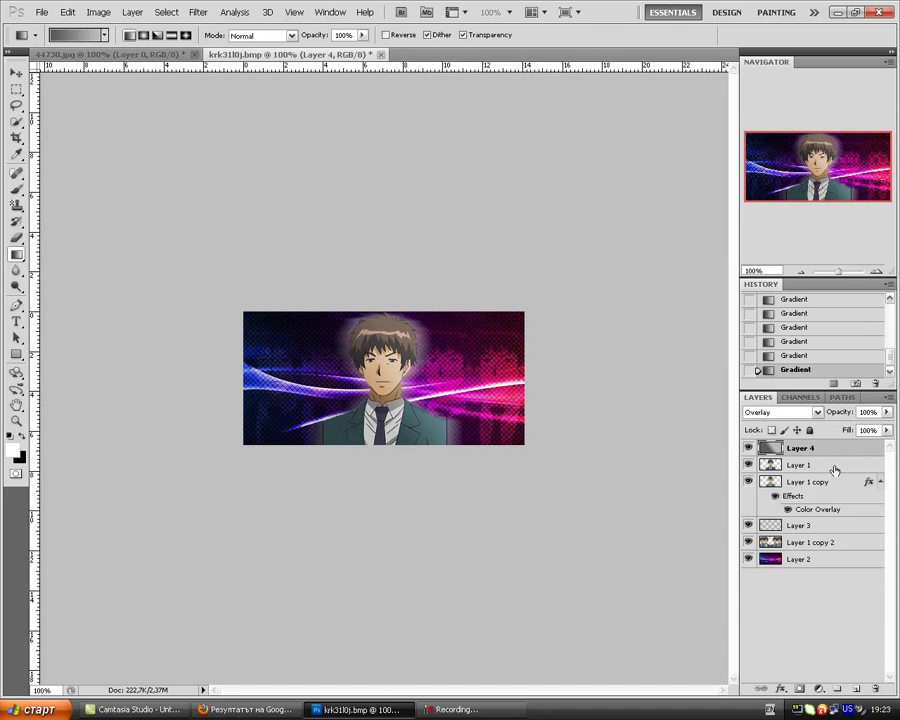
Reorder Layer 1 and Layer 3, then revert the test gradients in the History panel
mouse_move(835, 470)
left_mouse_down()
mouse_move(820, 510)
mouse_move(827, 524)
left_mouse_up()
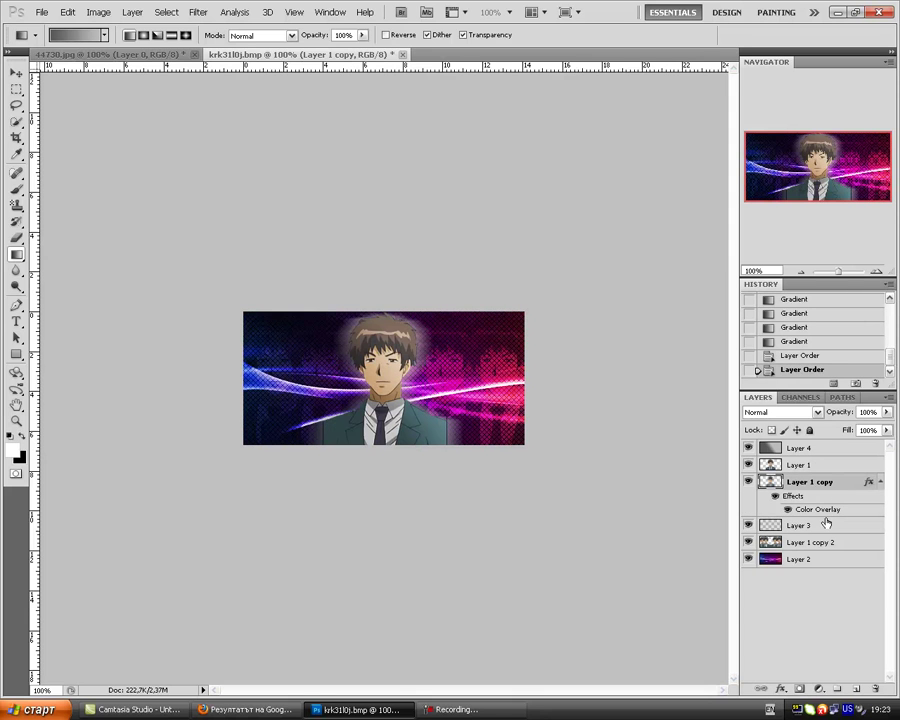
mouse_move(790, 526)
left_mouse_down()
mouse_move(830, 482)
mouse_move(826, 530)
mouse_move(834, 526)
mouse_move(791, 541)
left_mouse_up()
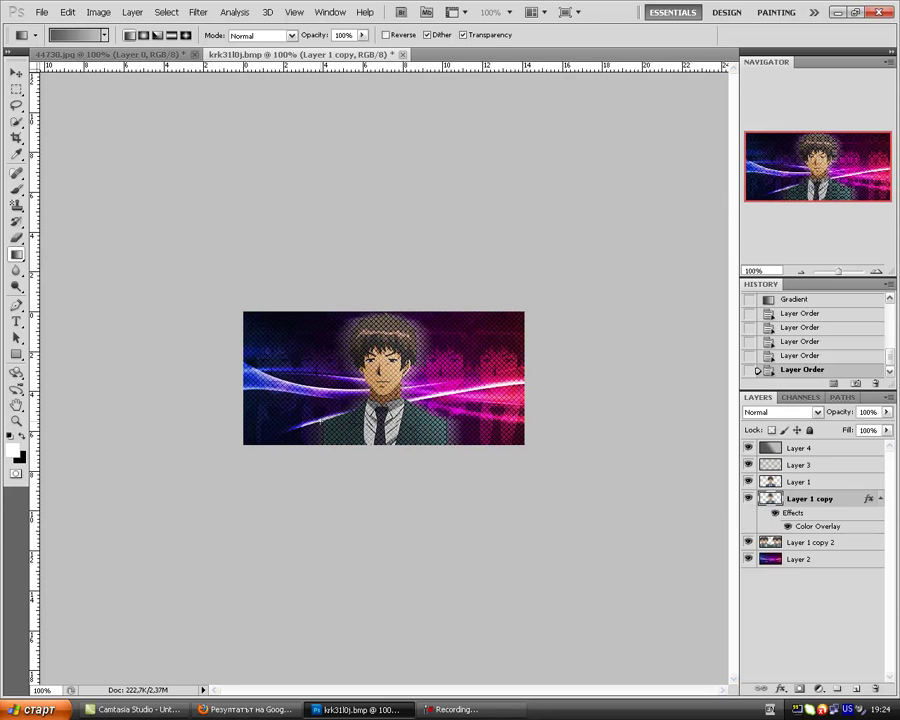
mouse_move(497, 204)
left_mouse_down()
mouse_move(493, 237)
mouse_move(339, 377)
left_mouse_up()
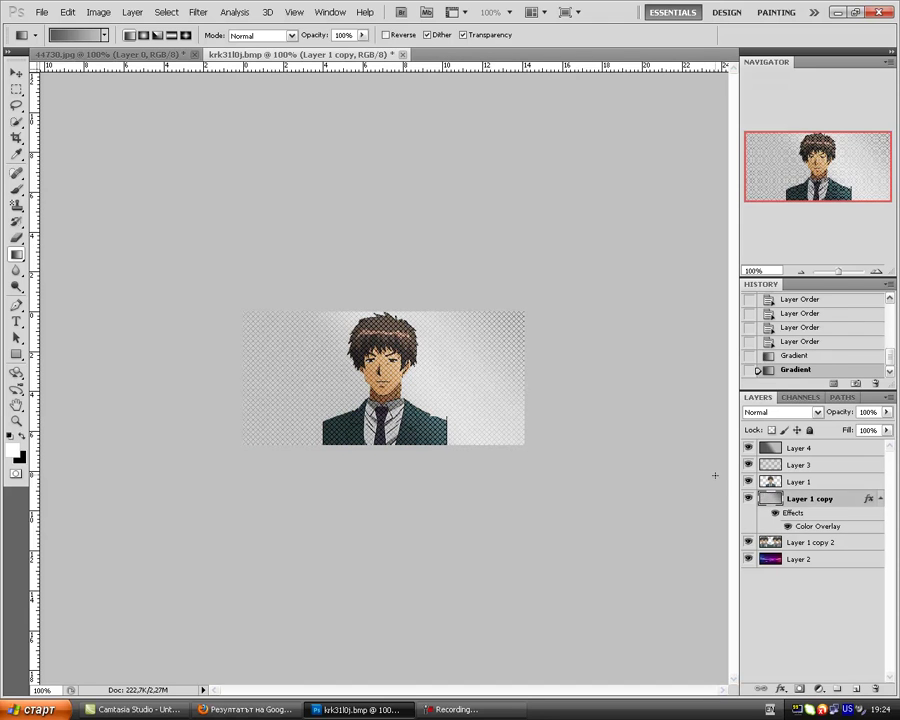
key("ctrl+z")
left_click(825, 450)
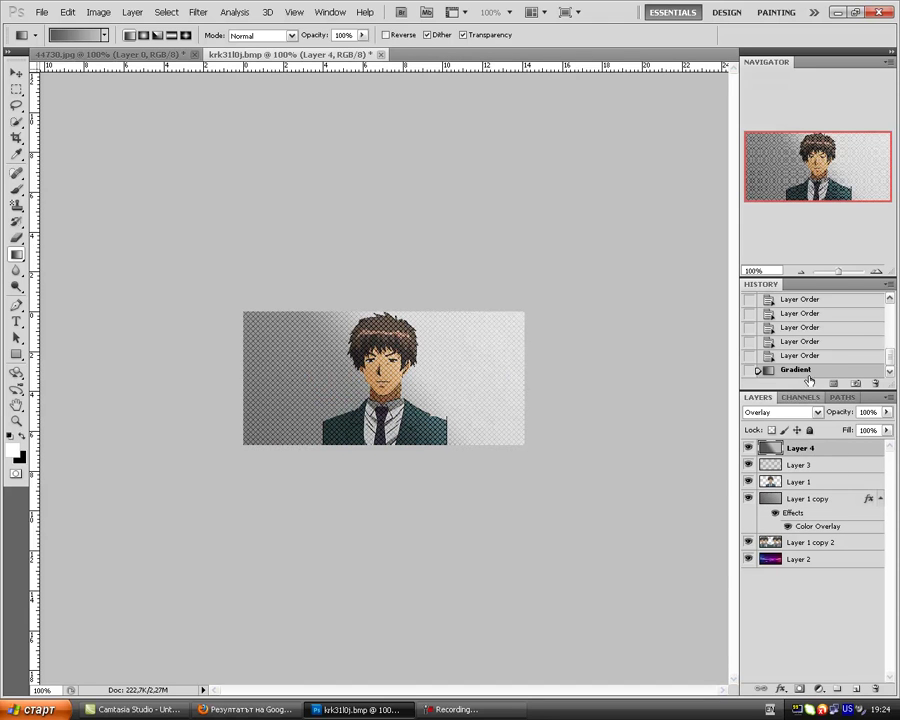
left_click(780, 355)
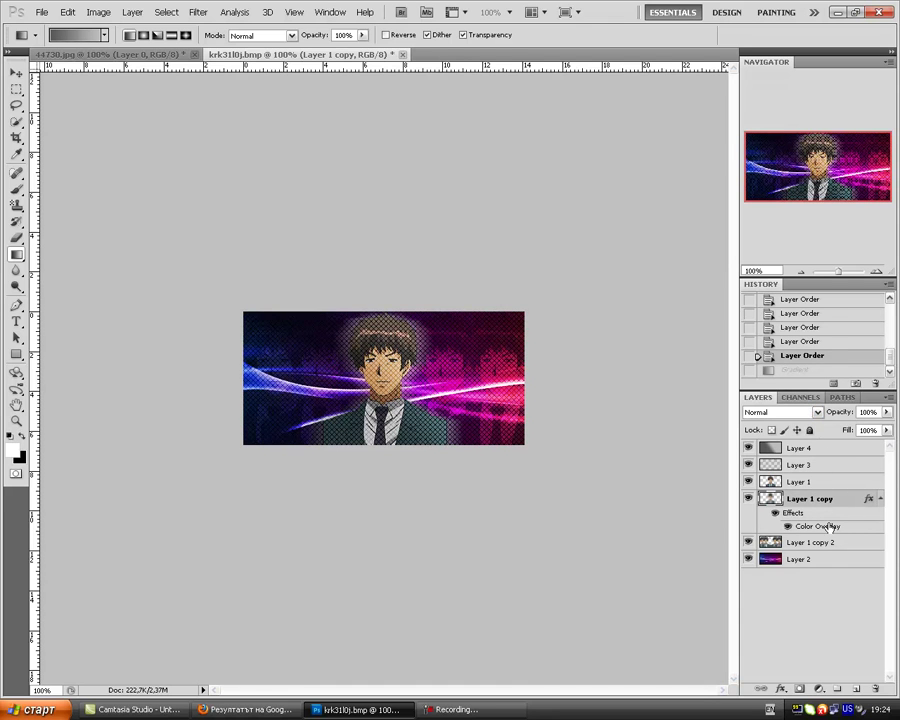
Set Layer 3's blend mode to Hue
left_click(800, 465)
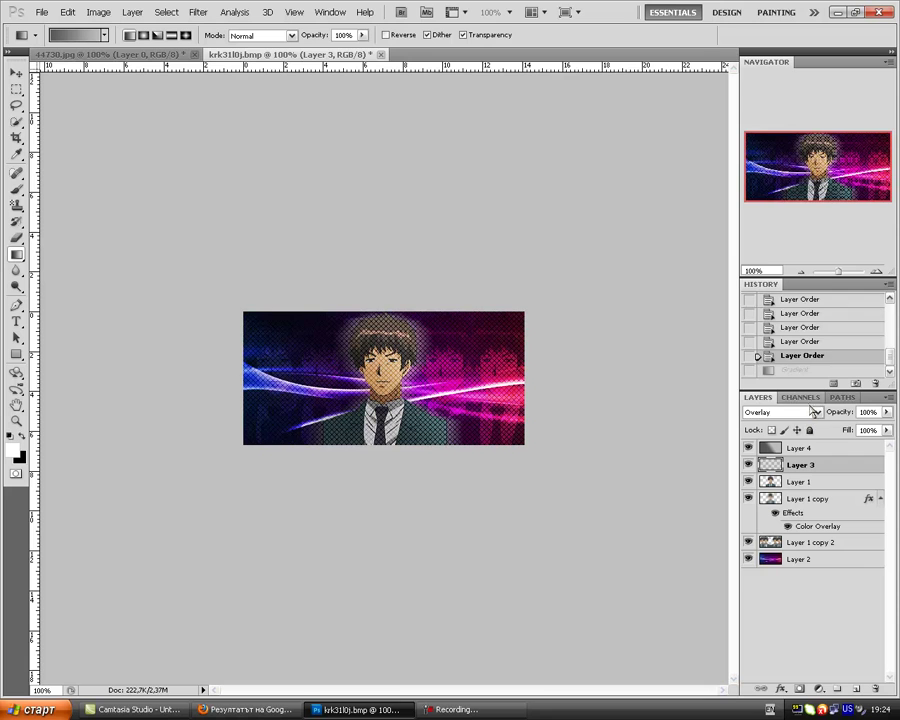
left_click(806, 412)
left_click(765, 366)
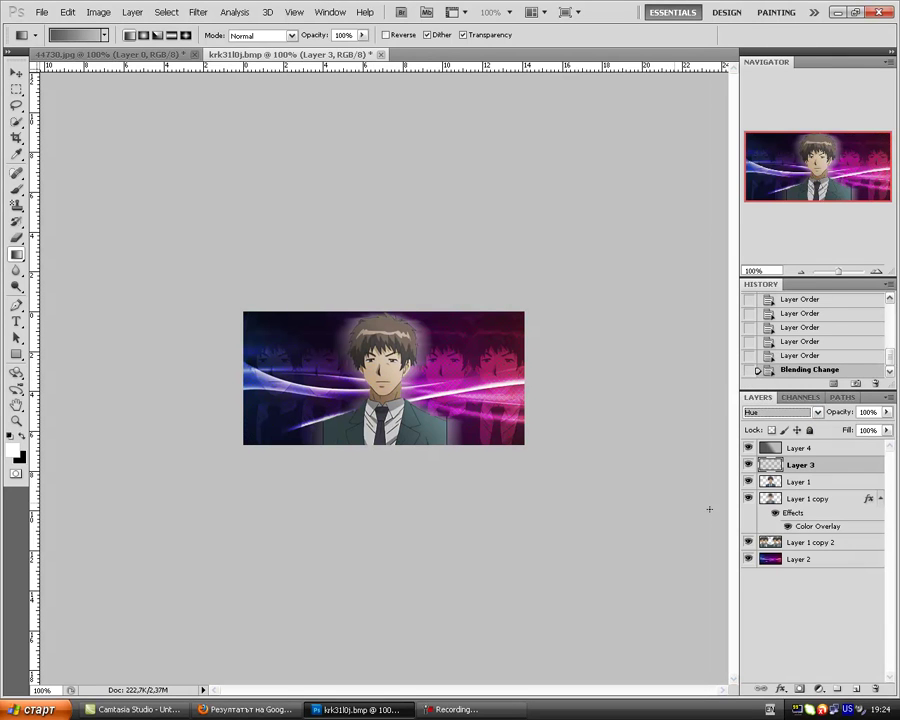
Redraw the grey gradient on Layer 4 and open the Gradient Editor
left_click(800, 448)
left_click_drag(190, 295, 282, 220)
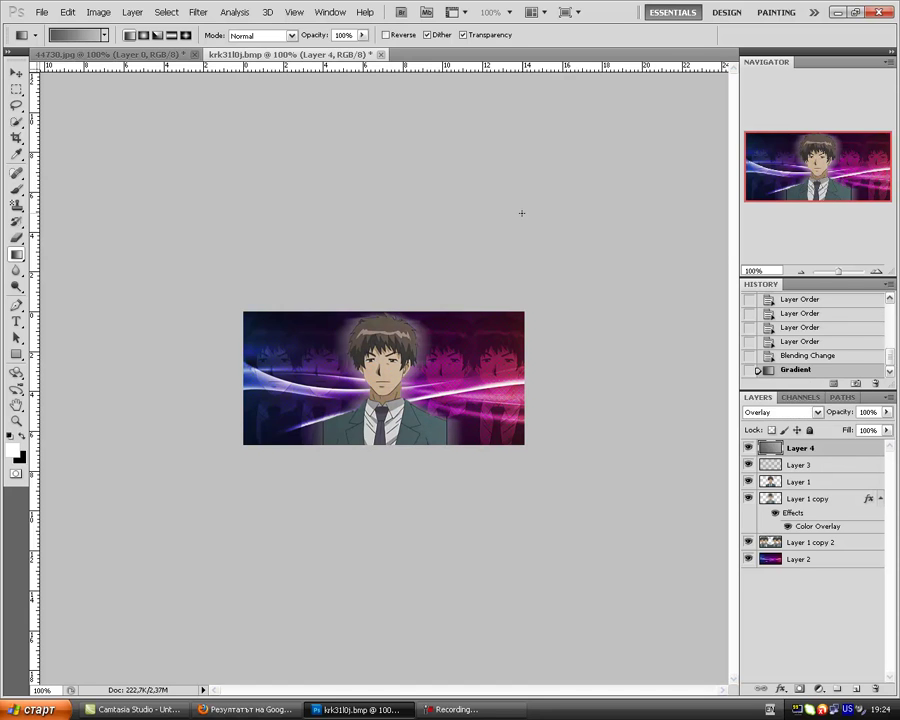
left_click_drag(252, 322, 280, 406)
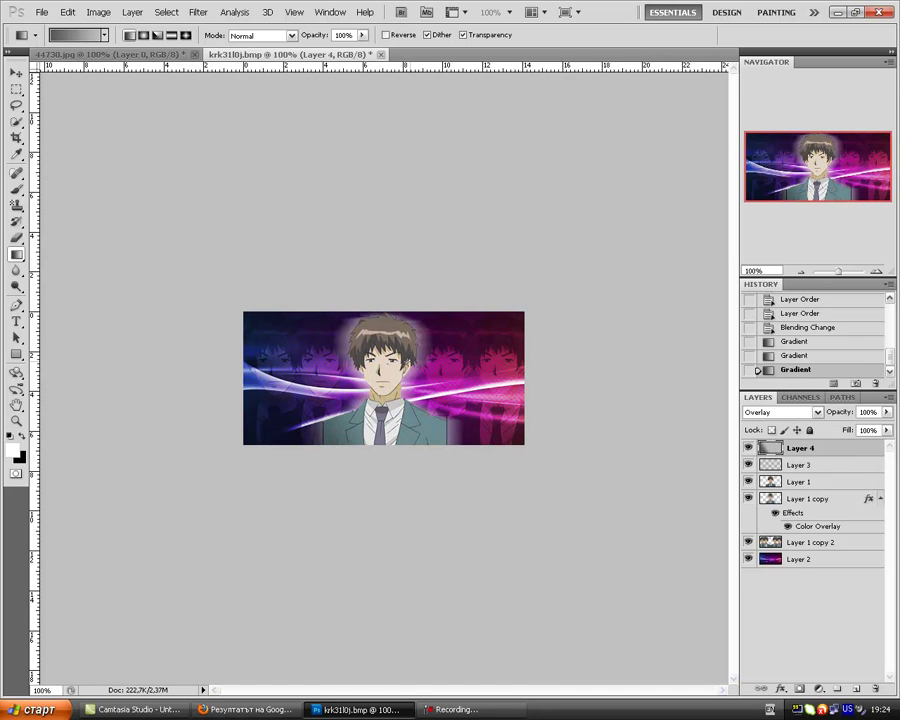
left_click(78, 35)
Change the gradient's right stop to a darker grey
left_click(776, 482)
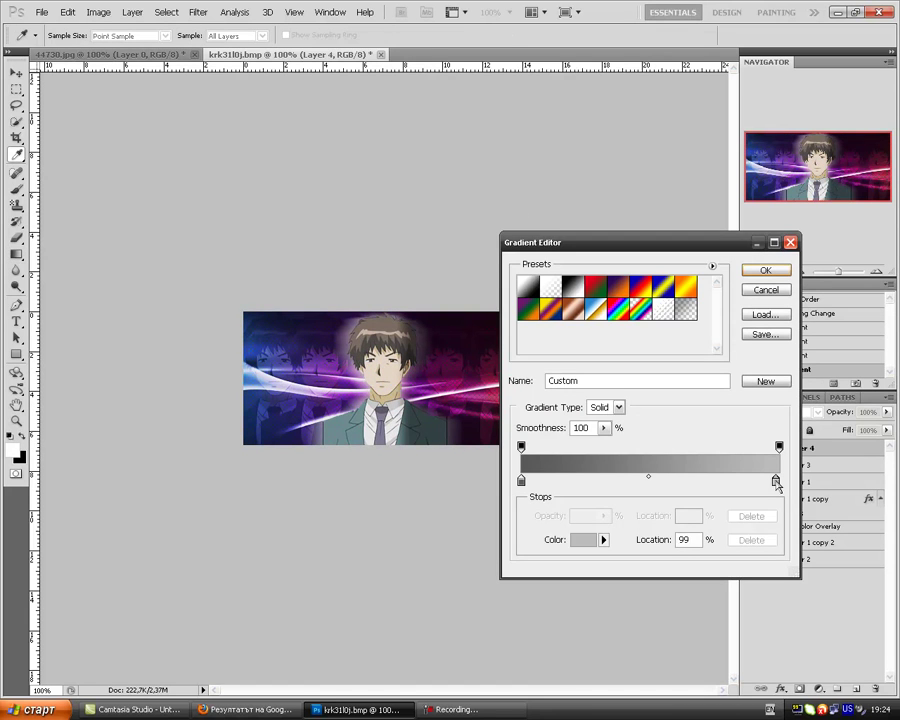
double_click(776, 482)
left_click_drag(560, 332, 563, 408)
left_click(882, 248)
Set the left stop to dark grey 272627 and redraw the gradient across the banner
left_click(521, 481)
double_click(521, 481)
left_click(882, 248)
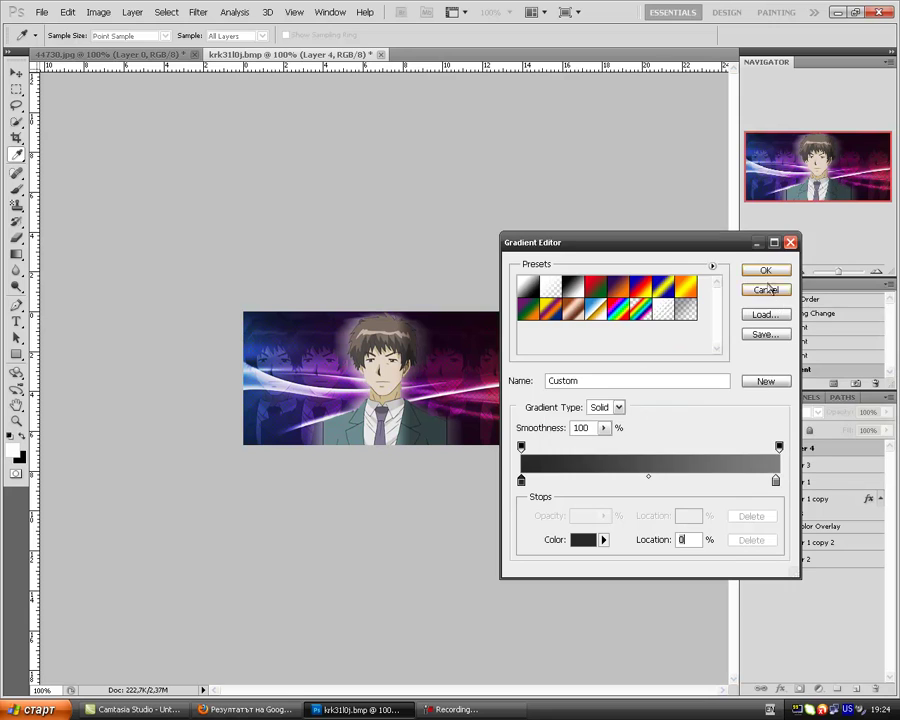
left_click(754, 268)
mouse_move(508, 297)
left_mouse_down()
mouse_move(297, 399)
mouse_move(351, 368)
left_mouse_up()
mouse_move(386, 438)
left_mouse_down()
mouse_move(378, 280)
mouse_move(377, 541)
mouse_move(380, 5)
left_mouse_up()
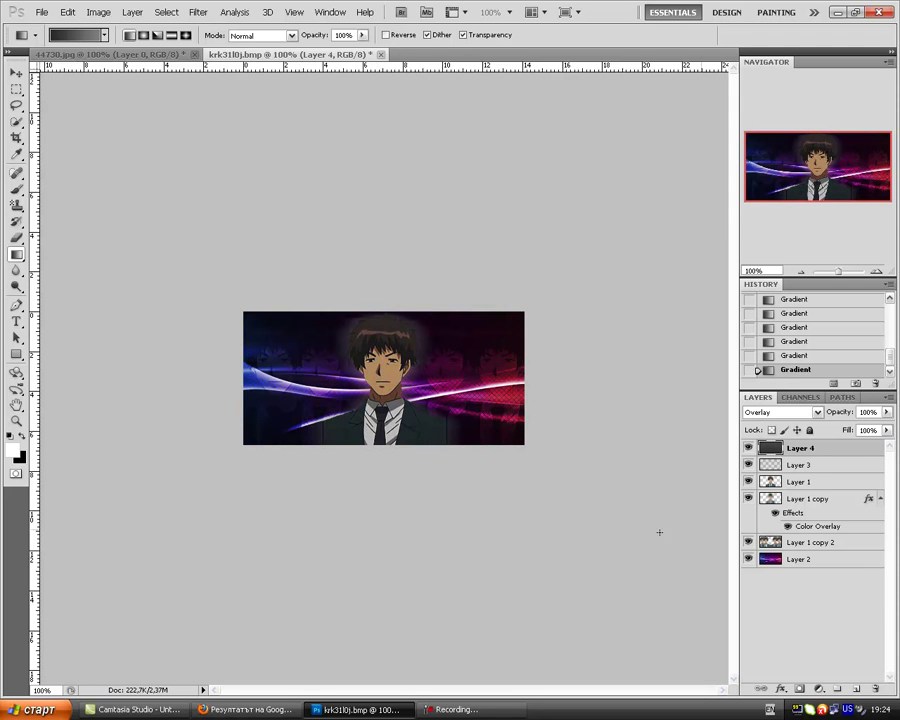
key("ctrl+n")
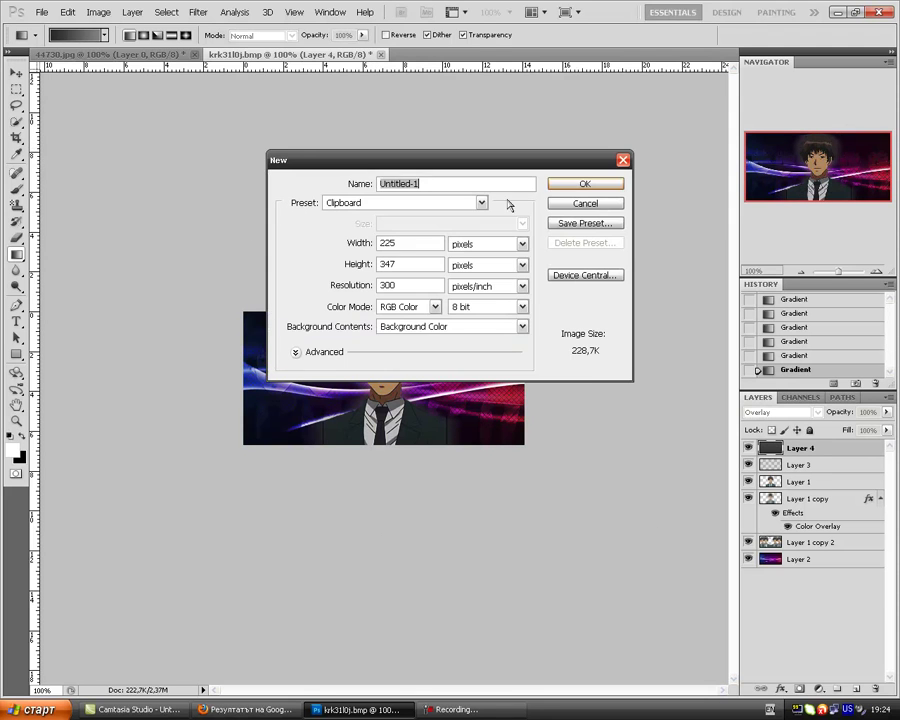
left_click(372, 242)
type("1200")
key("Tab")
key("Tab")
type("1")
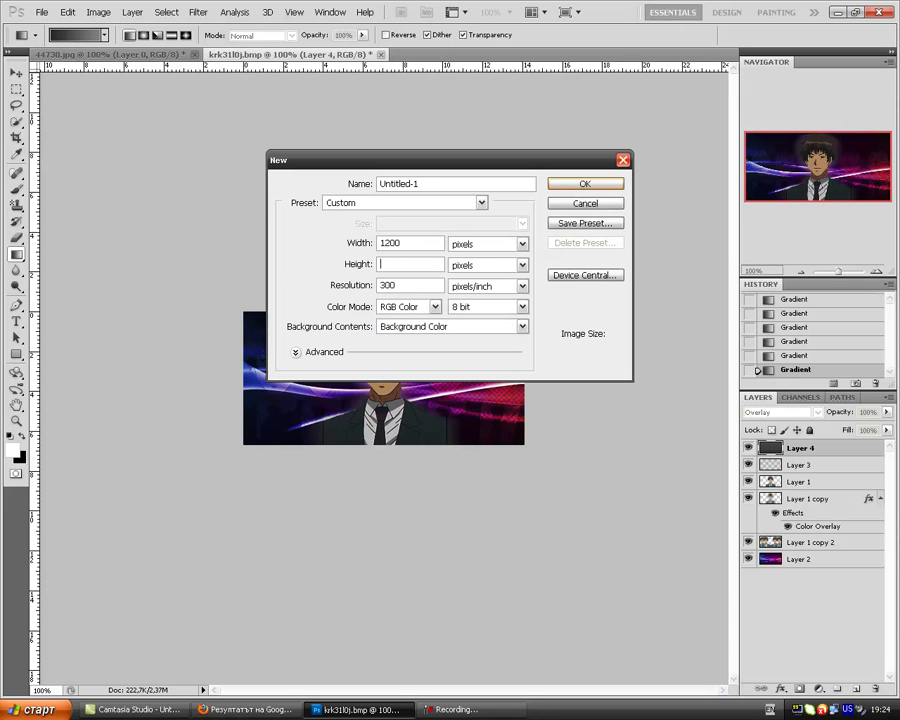
left_click(585, 203)
key("m")
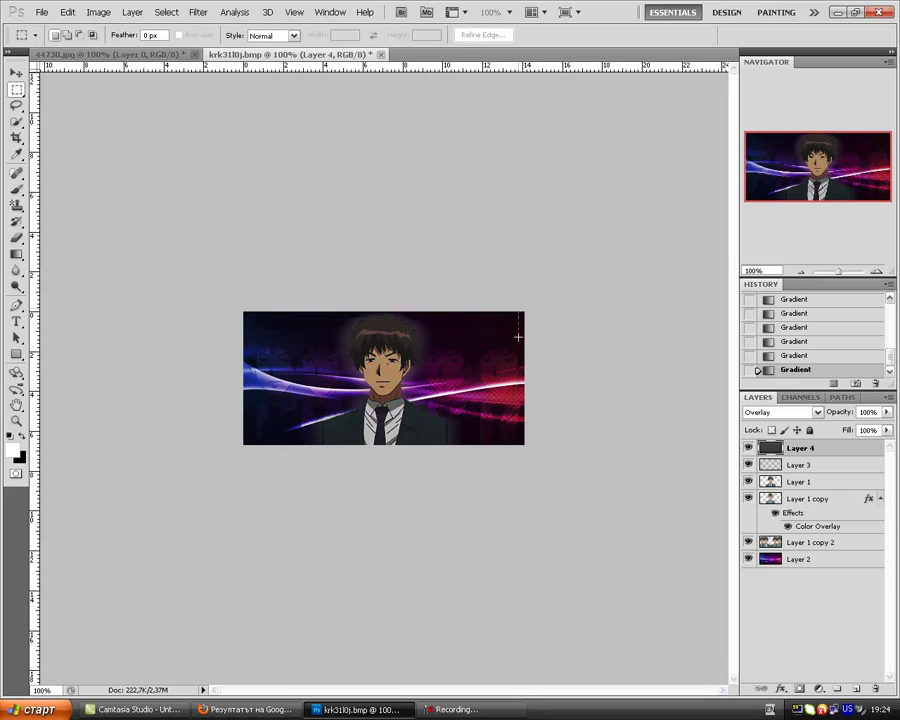
On a new Layer 5, paint thin white strips along the right and top edges
left_click_drag(518, 337, 538, 464)
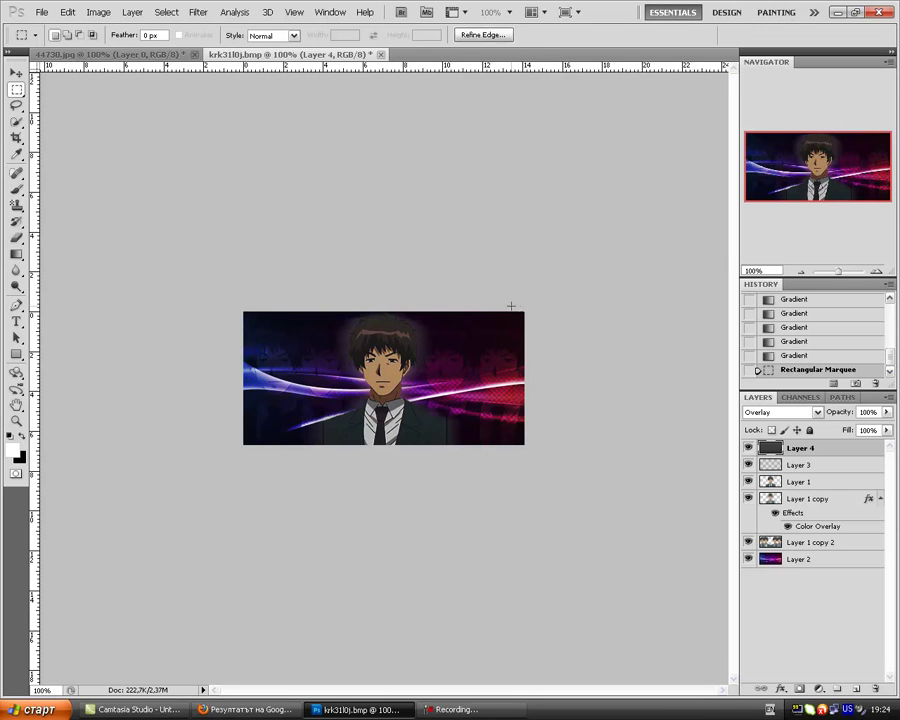
left_click(519, 313)
mouse_move(519, 316)
left_mouse_down()
mouse_move(523, 310)
mouse_move(520, 448)
left_mouse_up()
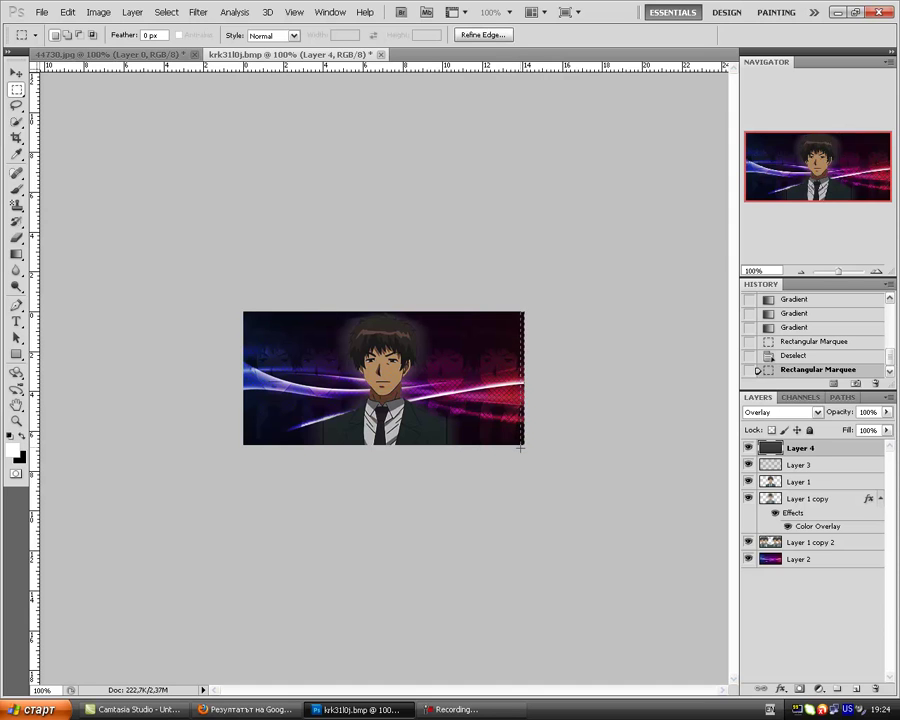
left_click(17, 189)
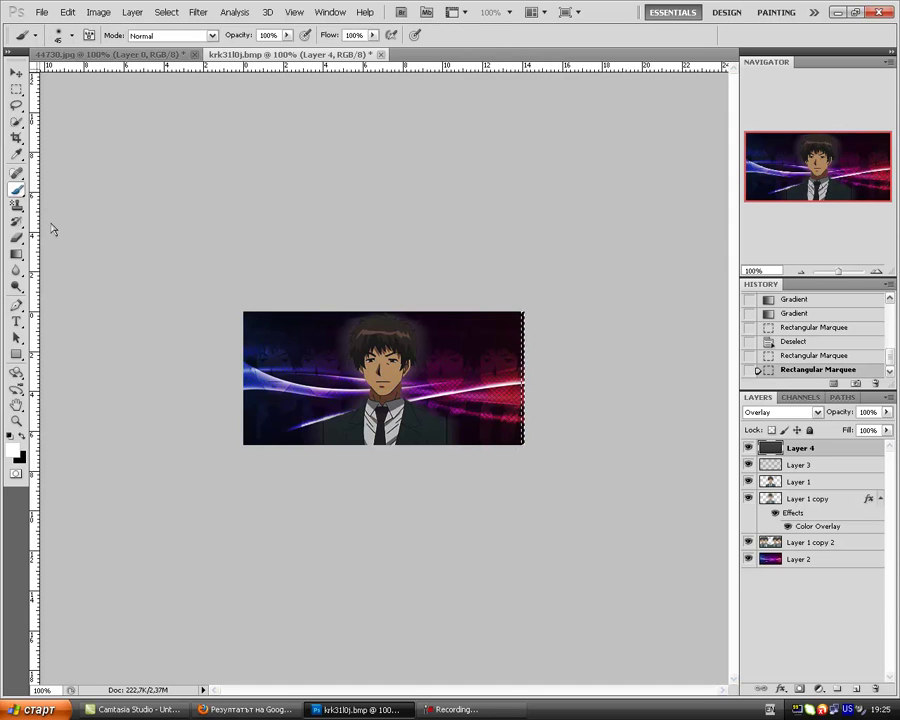
left_click(876, 689)
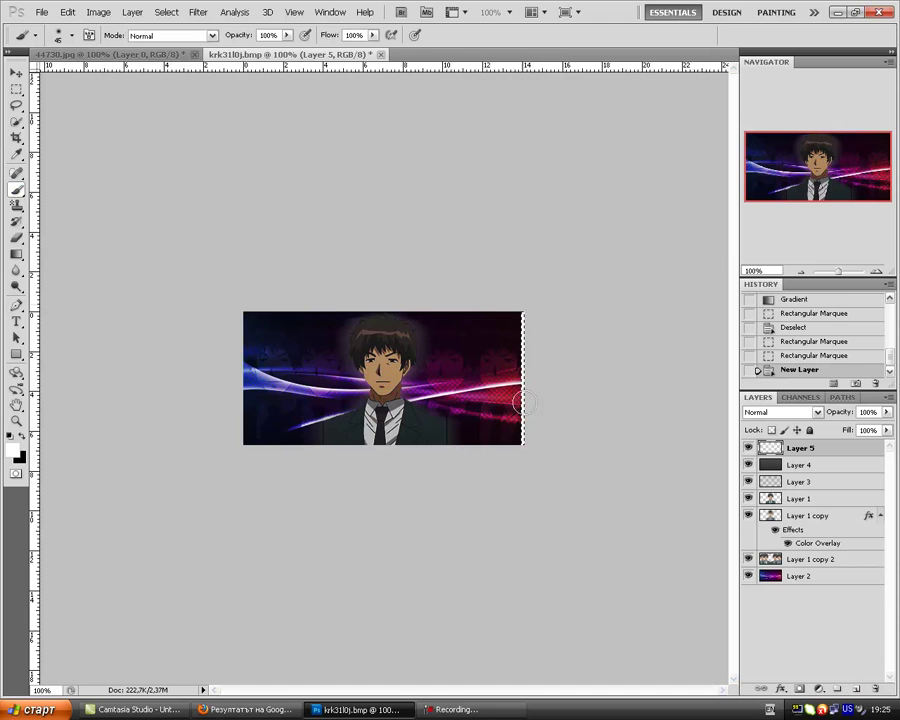
left_click_drag(510, 316, 520, 445)
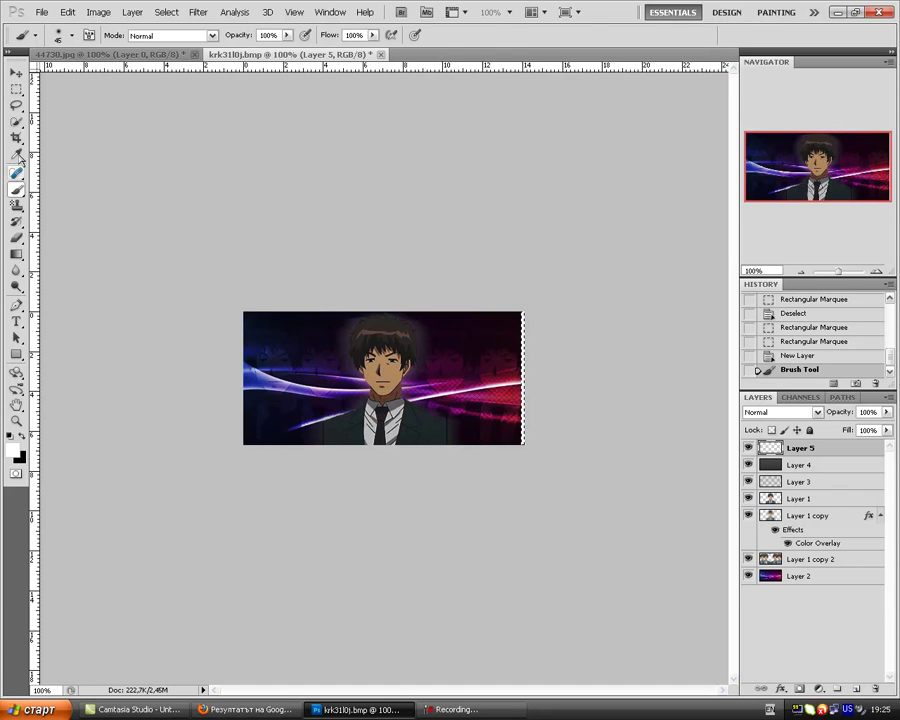
left_click(17, 90)
left_click_drag(380, 313, 522, 316)
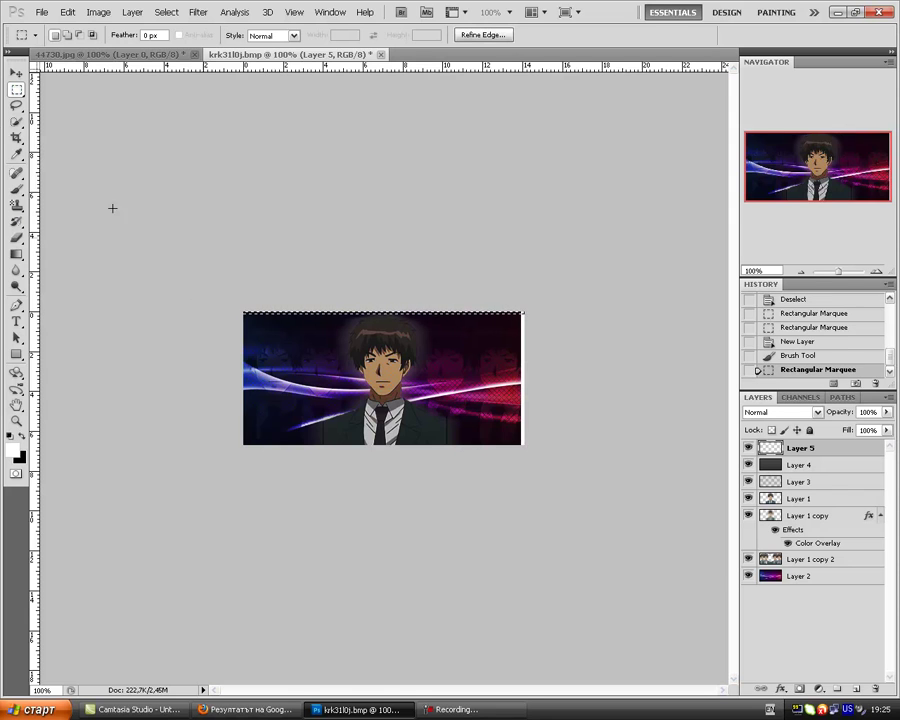
left_click(16, 189)
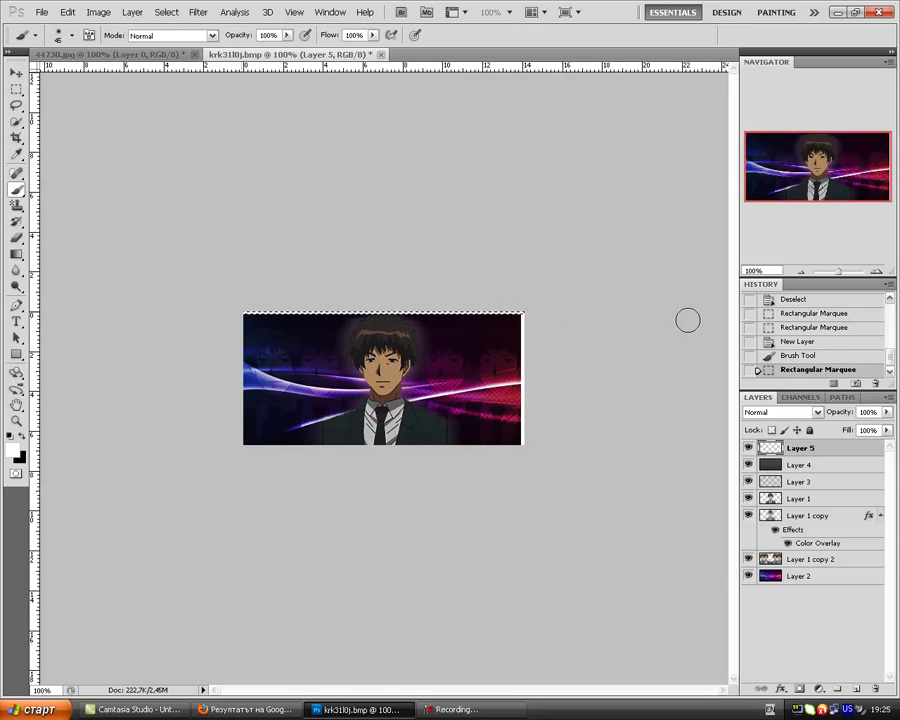
left_click_drag(263, 305, 522, 310)
left_click(16, 104)
left_click(96, 110)
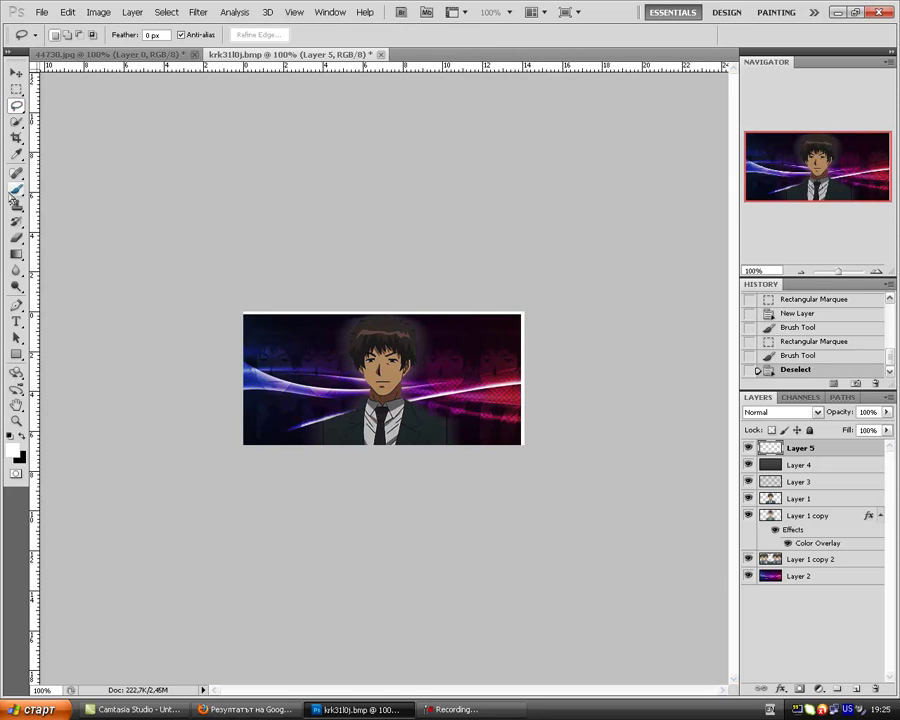
Paint thin white strips along the left and bottom edges, deselecting after each
left_click(16, 89)
left_click_drag(243, 312, 246, 446)
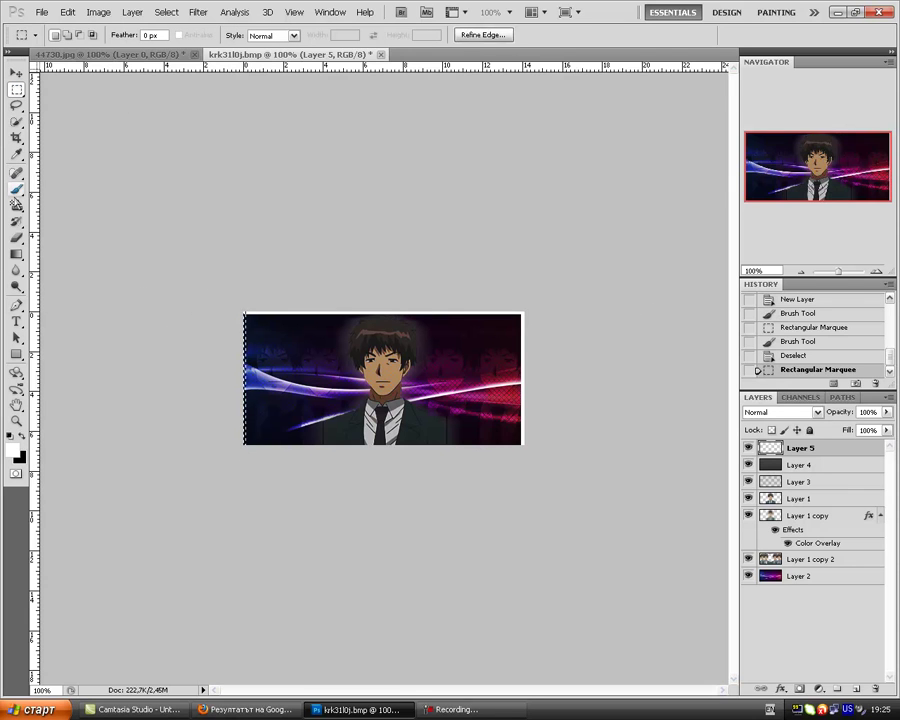
key("b")
left_click_drag(245, 314, 245, 444)
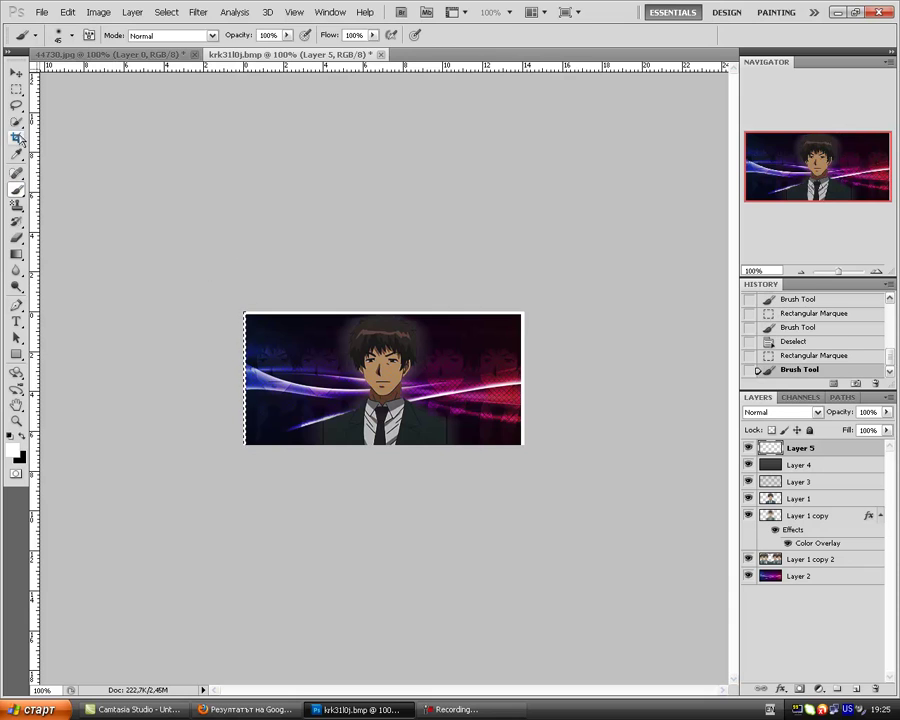
key("w")
key("l")
key("ctrl+d")
key("b")
key("m")
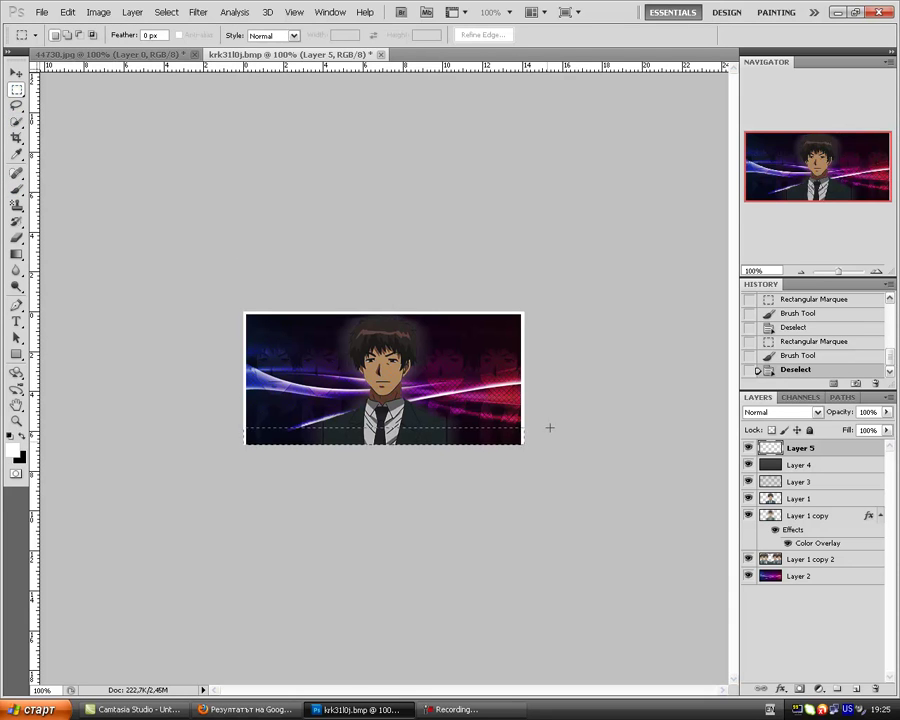
left_click_drag(550, 428, 546, 440)
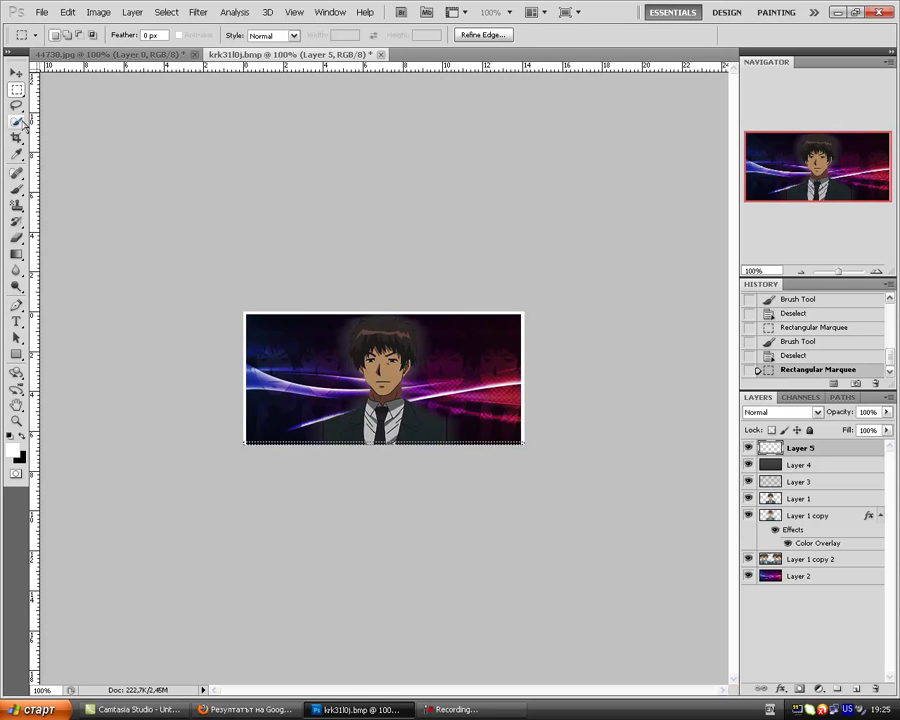
key("b")
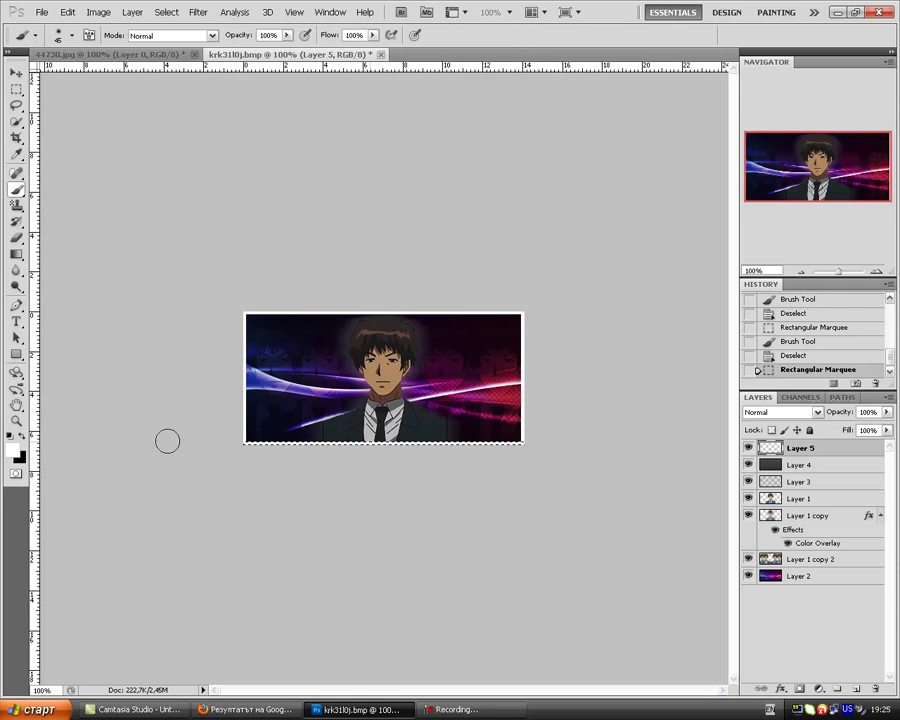
left_click_drag(608, 441, 240, 441)
key("l")
key("ctrl+d")
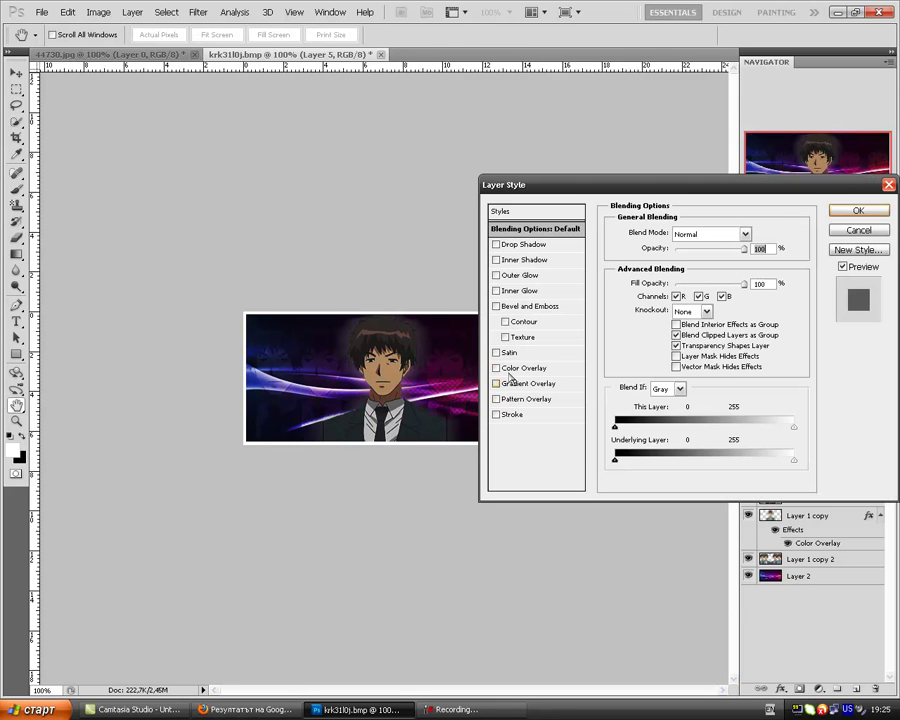
Add a Gradient Overlay to Layer 5 using the Foreground to Background preset after previewing others
left_click(515, 383)
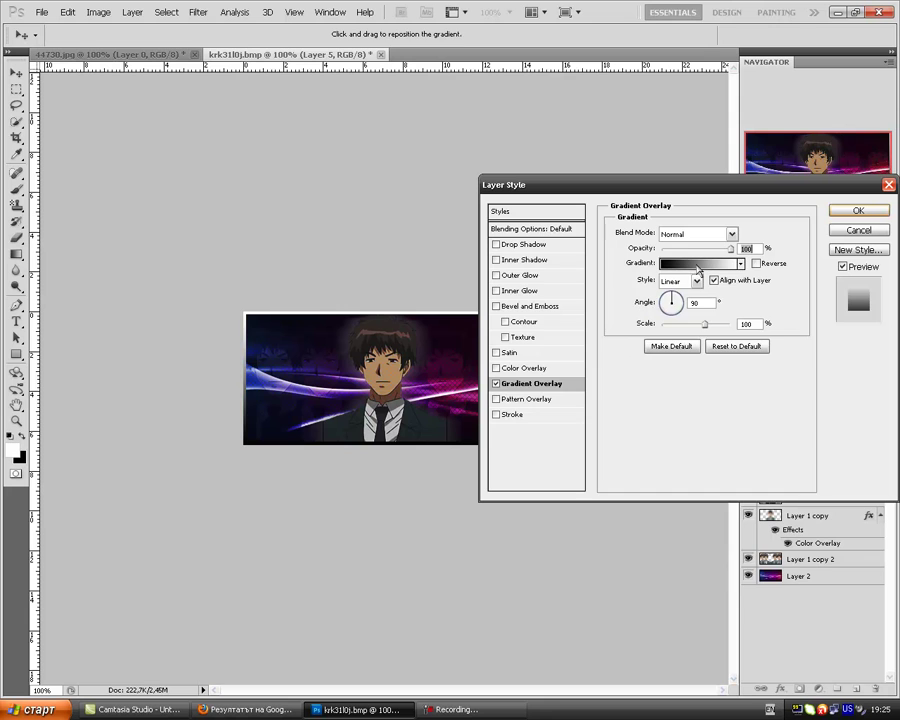
left_click(698, 263)
left_click(572, 311)
left_click(657, 314)
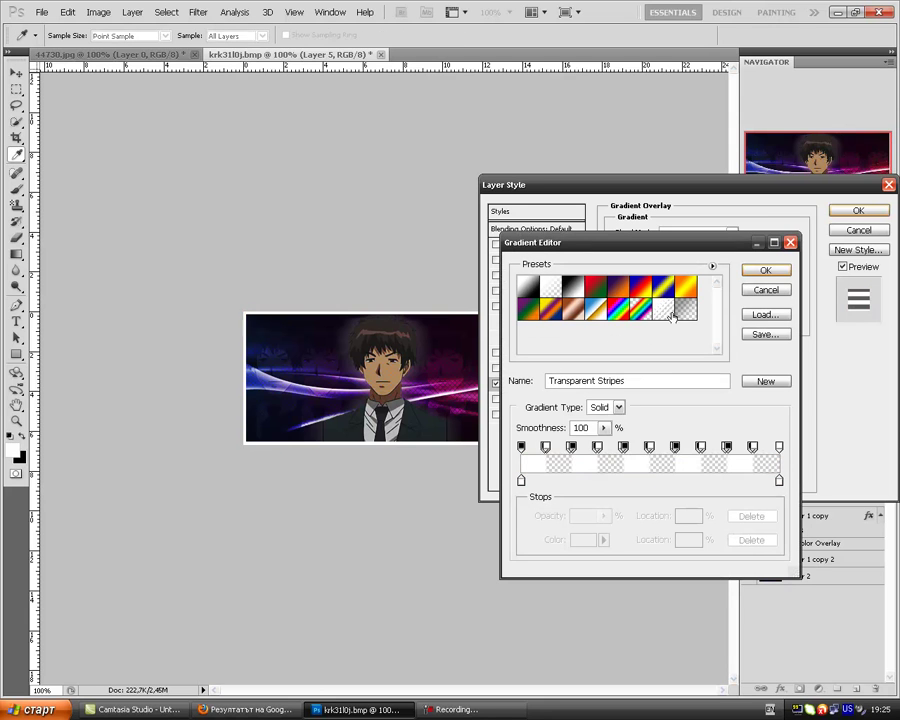
left_click(686, 308)
left_click(686, 289)
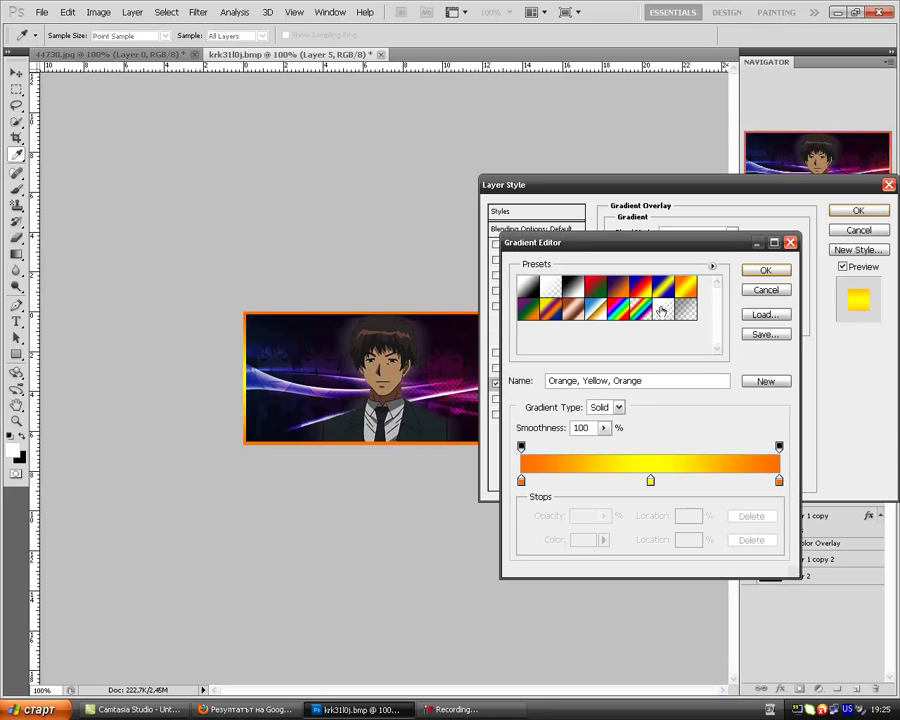
left_click(640, 311)
left_click(618, 311)
left_click(573, 311)
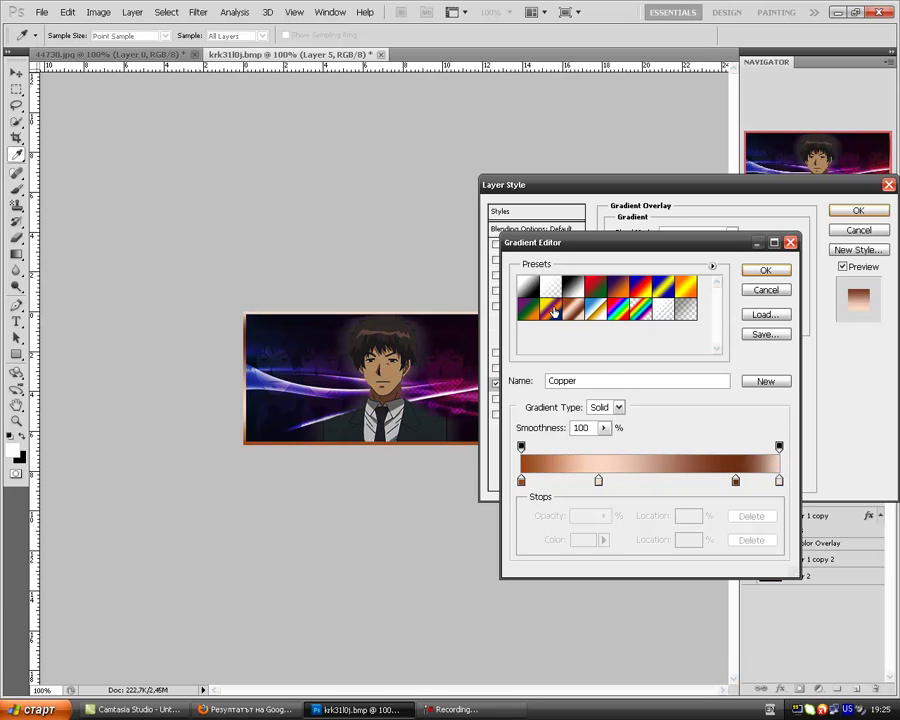
left_click(551, 311)
left_click(596, 311)
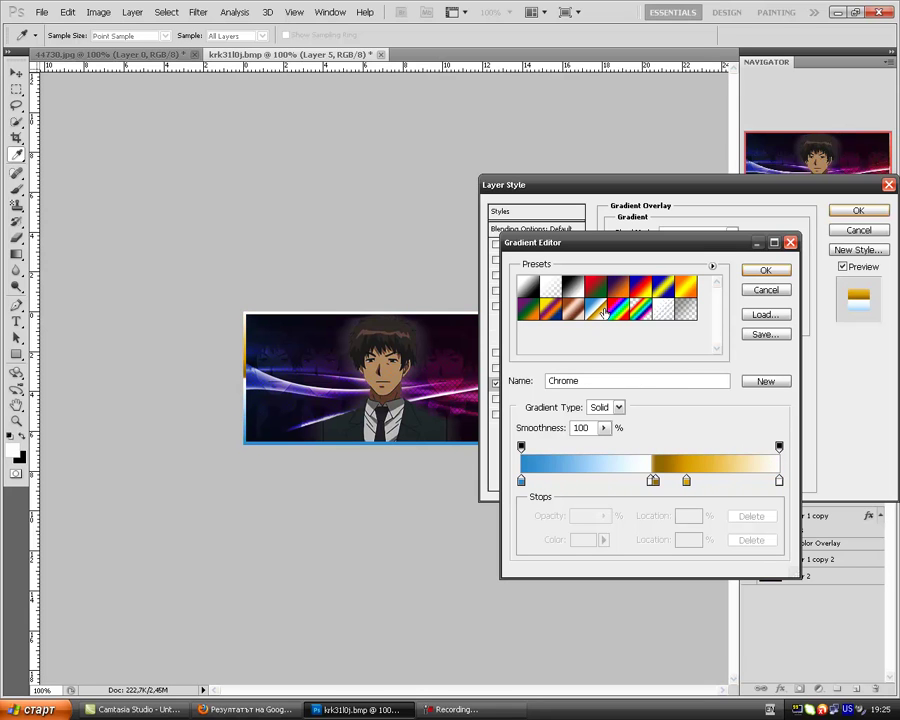
left_click(528, 288)
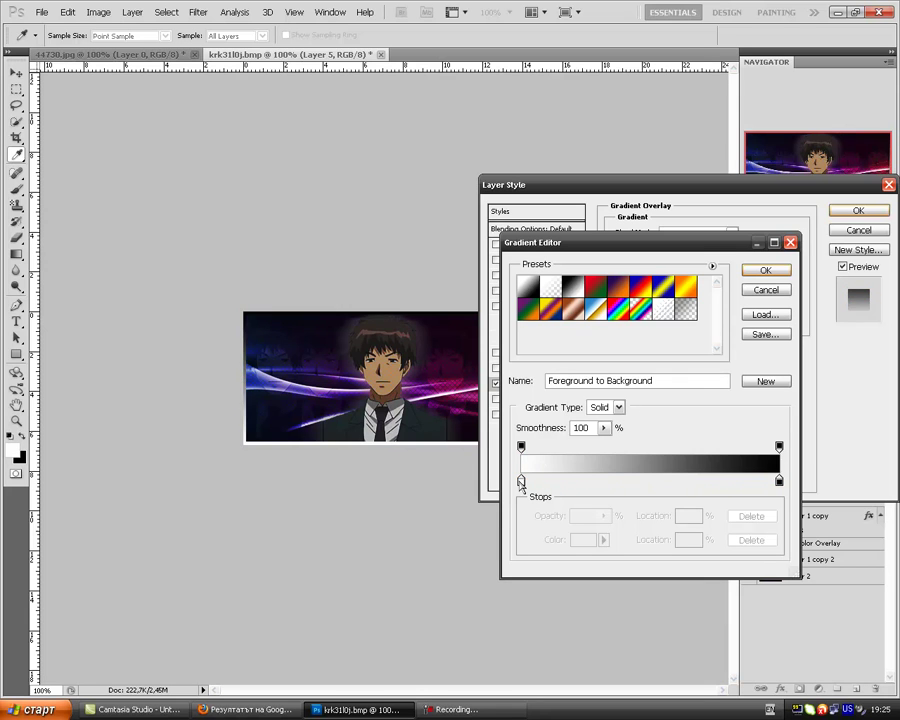
Set the gradient stops to greys 878383 and 9c9a9a and apply the overlay
double_click(520, 481)
left_click(565, 341)
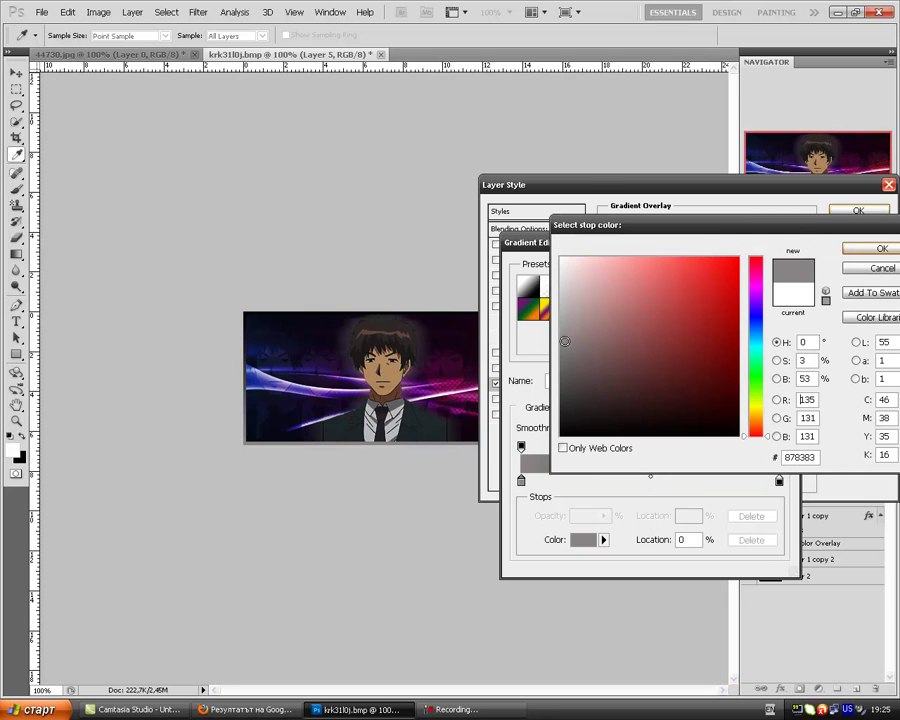
left_click(881, 248)
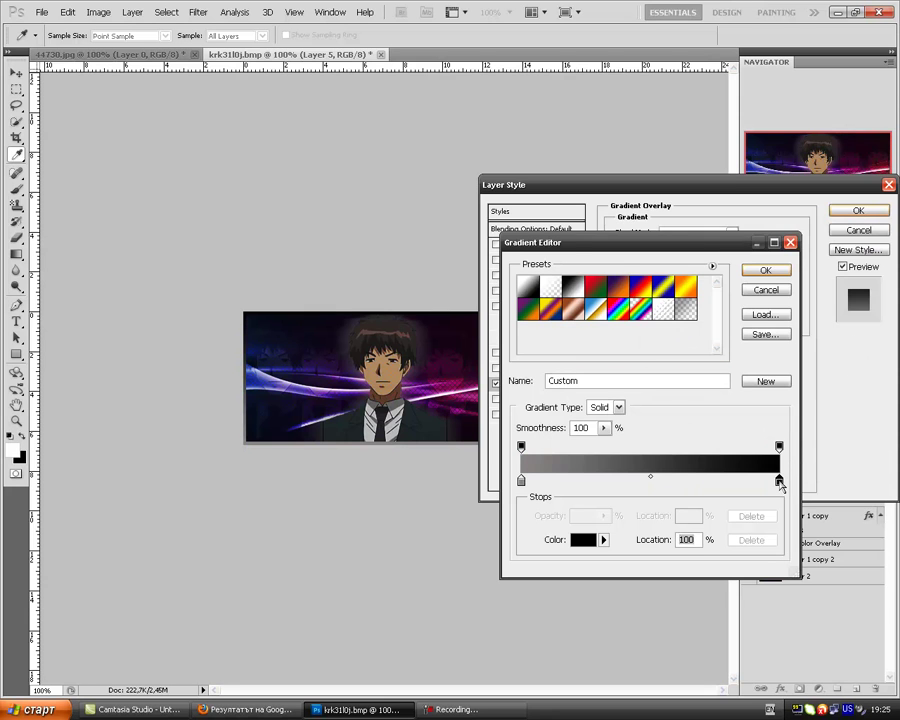
double_click(779, 481)
left_click(563, 326)
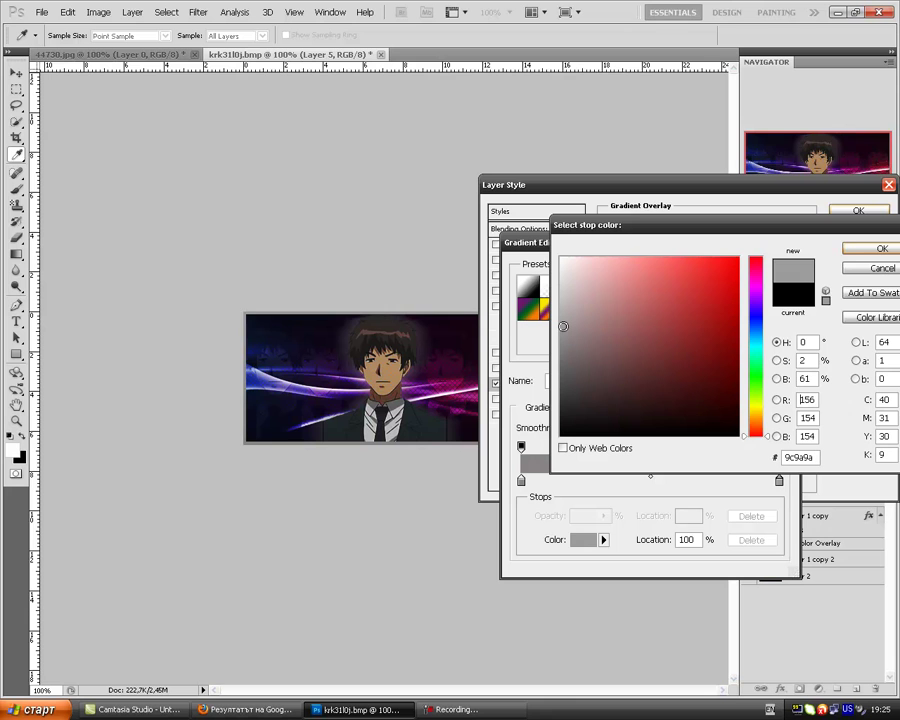
left_click(858, 250)
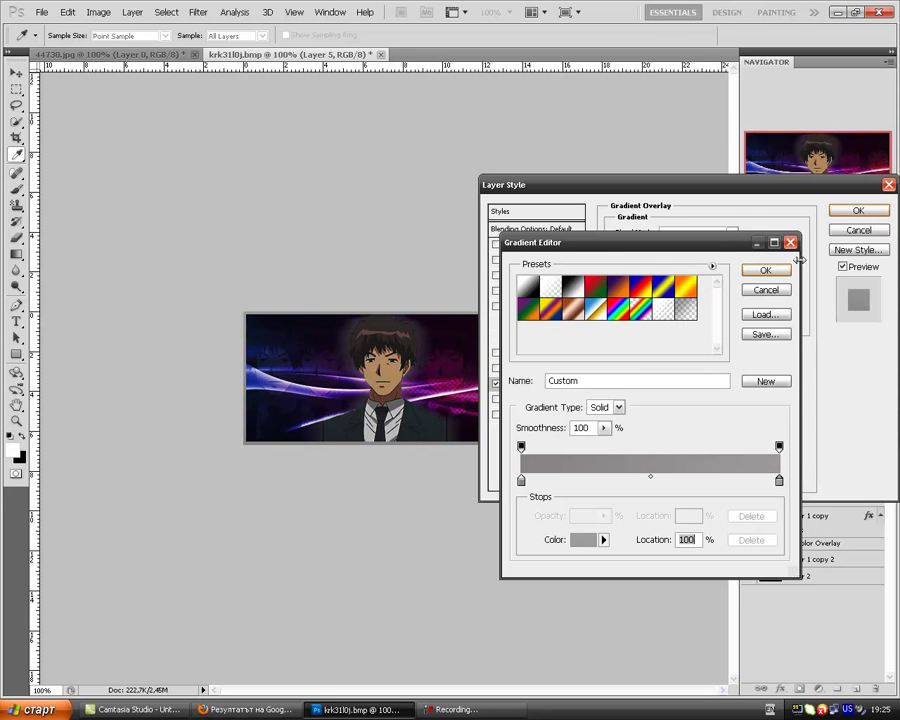
left_click(765, 270)
left_click(858, 210)
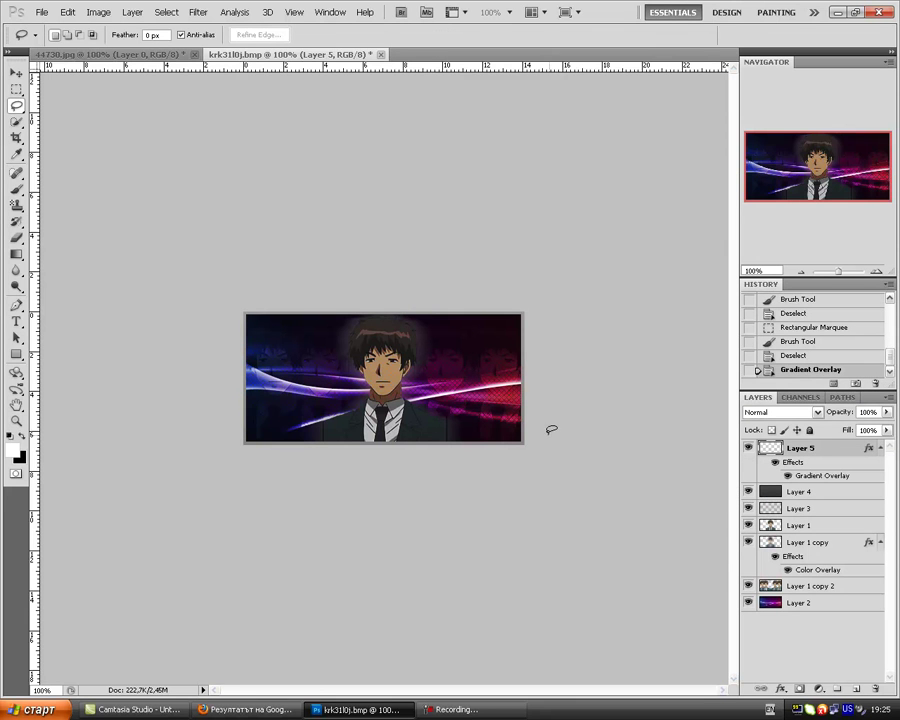
Type 'Photoshopbg.info' near the banner's bottom right, size it to 26 pt, and commit
left_click(16, 323)
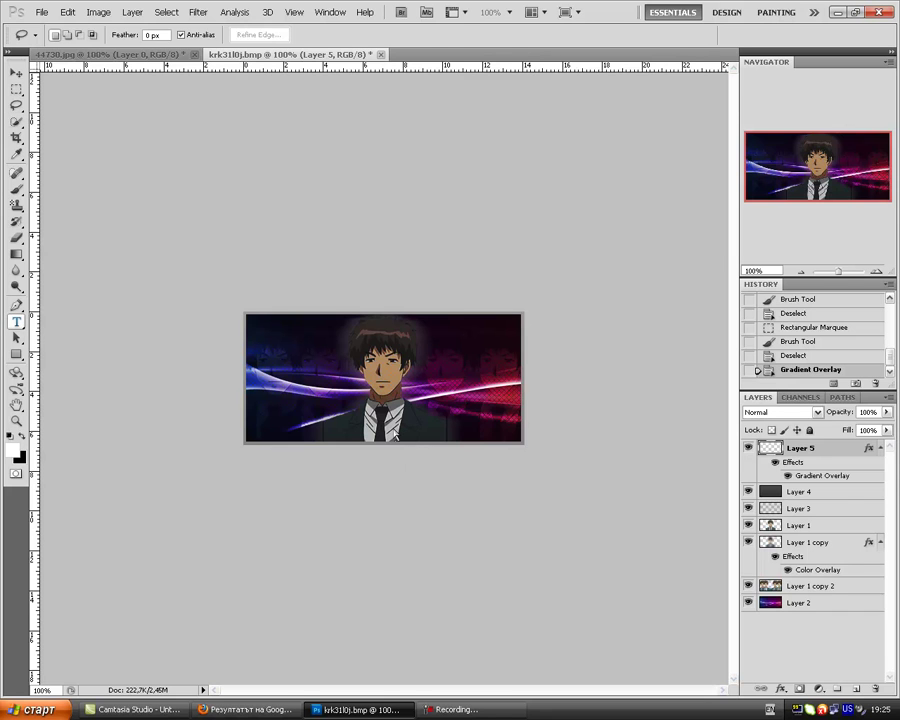
left_click(393, 425)
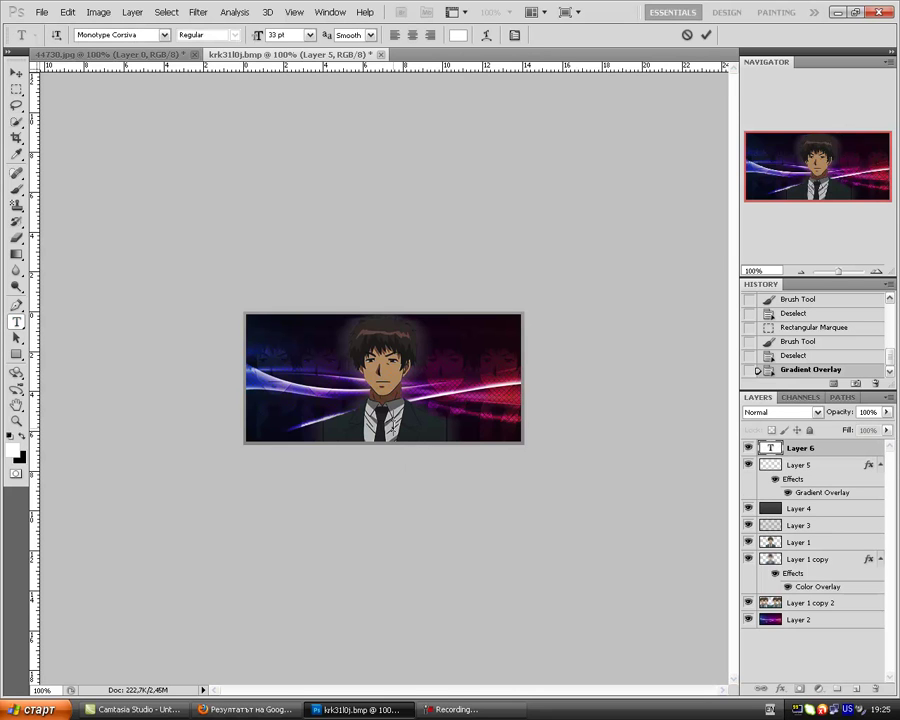
type("Photoshop-")
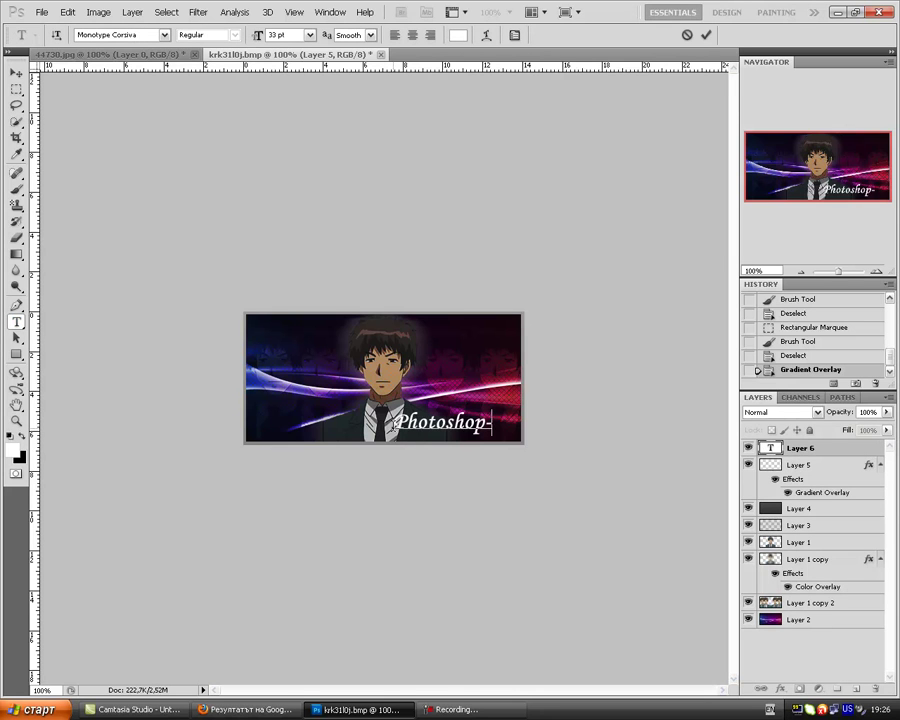
type("bg")
key("BackSpace")
key("BackSpace")
key("BackSpace")
type("bg.i")
type("nfo")
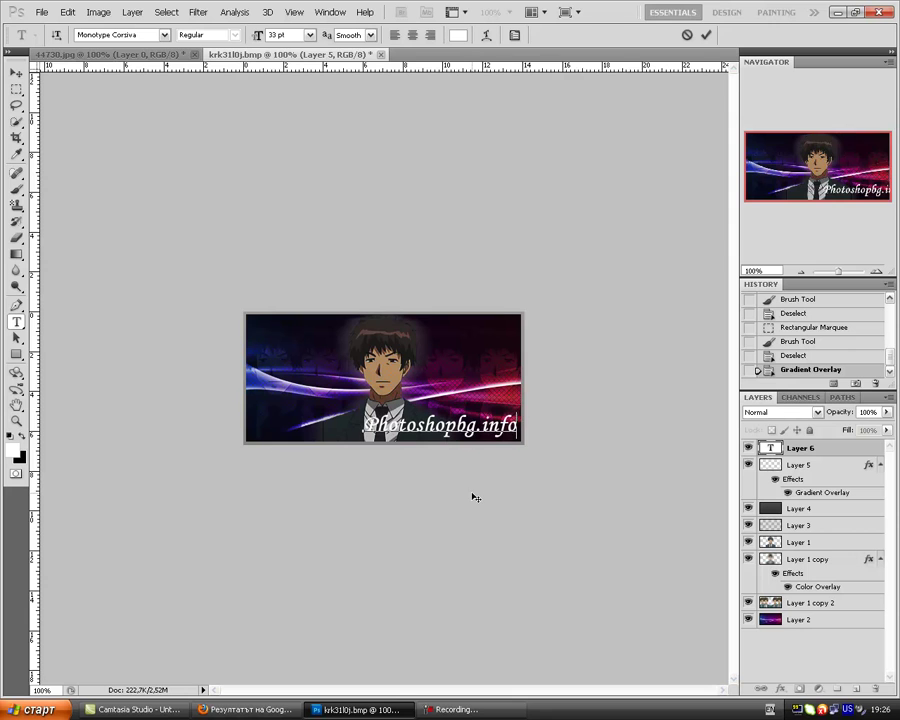
left_click_drag(514, 442, 179, 331)
key("Down")
key("Down")
key("Down")
key("Down")
key("Down")
key("Down")
key("Down")
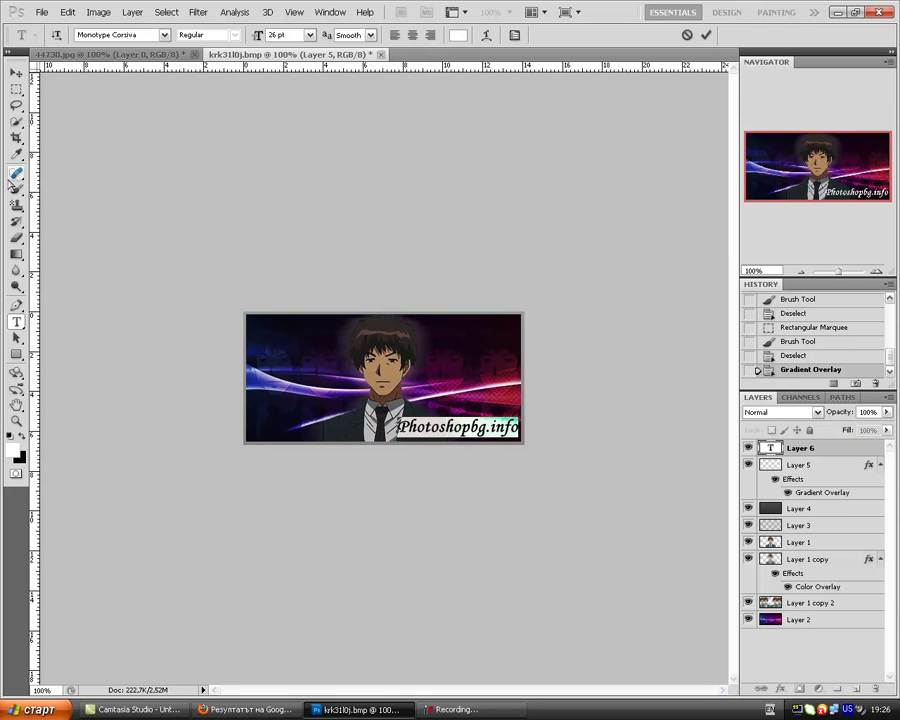
left_click(16, 187)
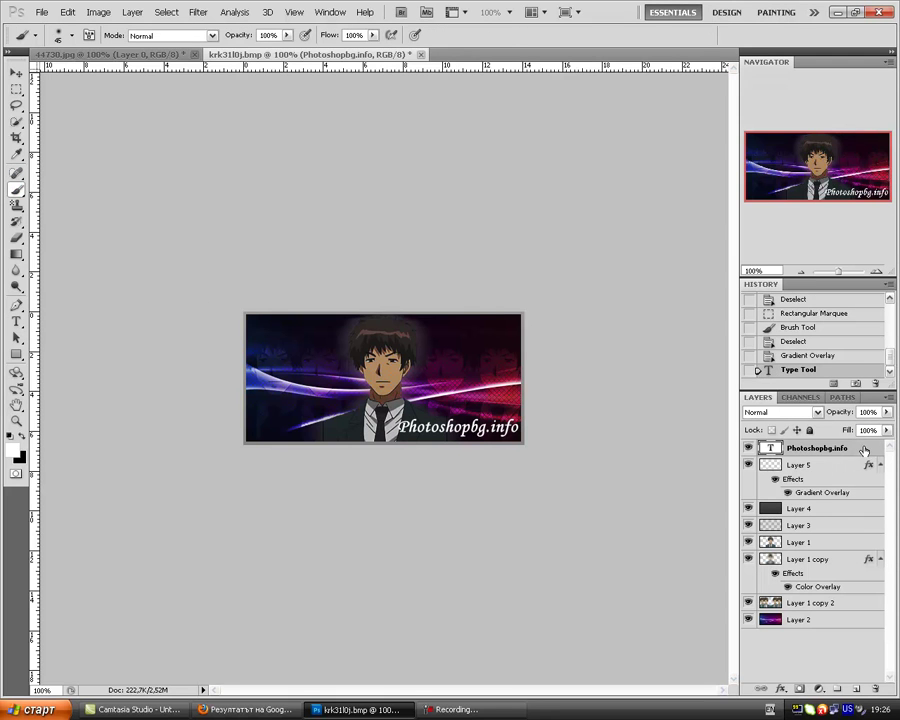
Give the text a 1 px white Stroke and a dark blue Color Overlay
left_click(512, 415)
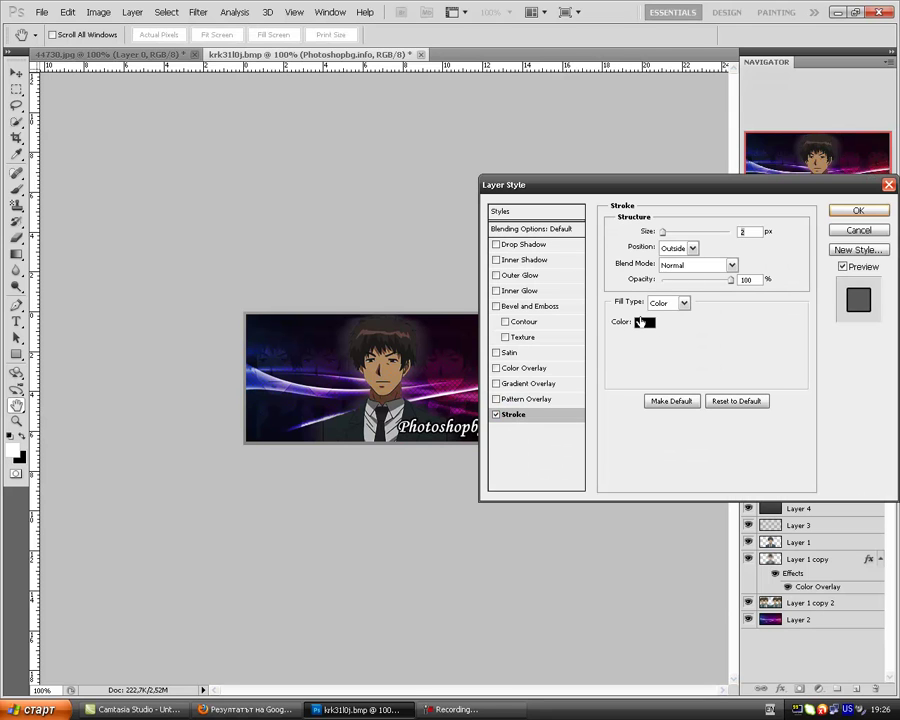
left_click(644, 322)
left_click(561, 263)
left_click(866, 244)
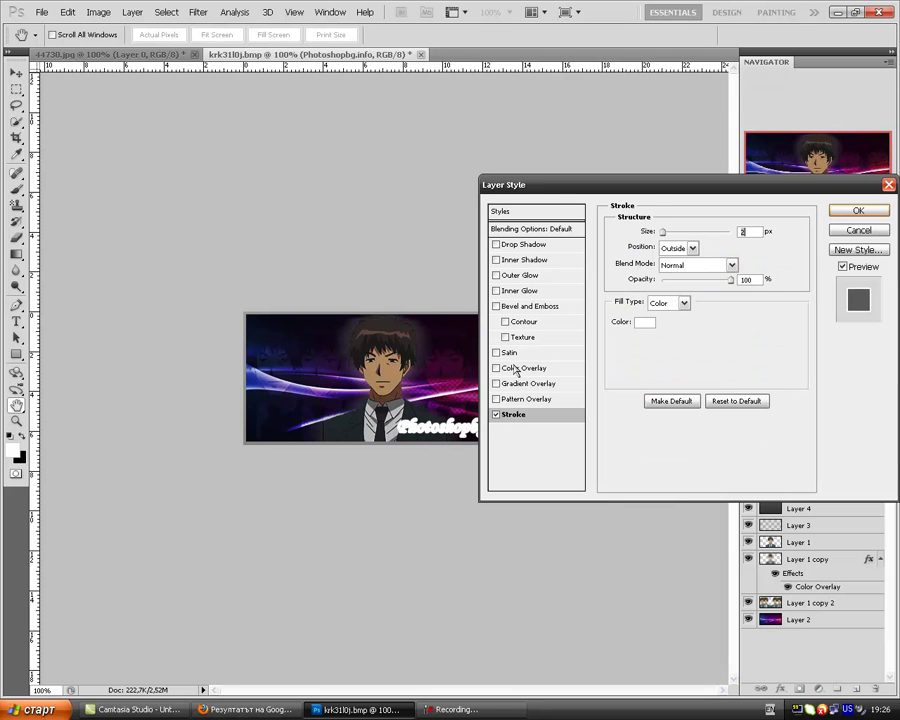
left_click(520, 368)
left_click(753, 233)
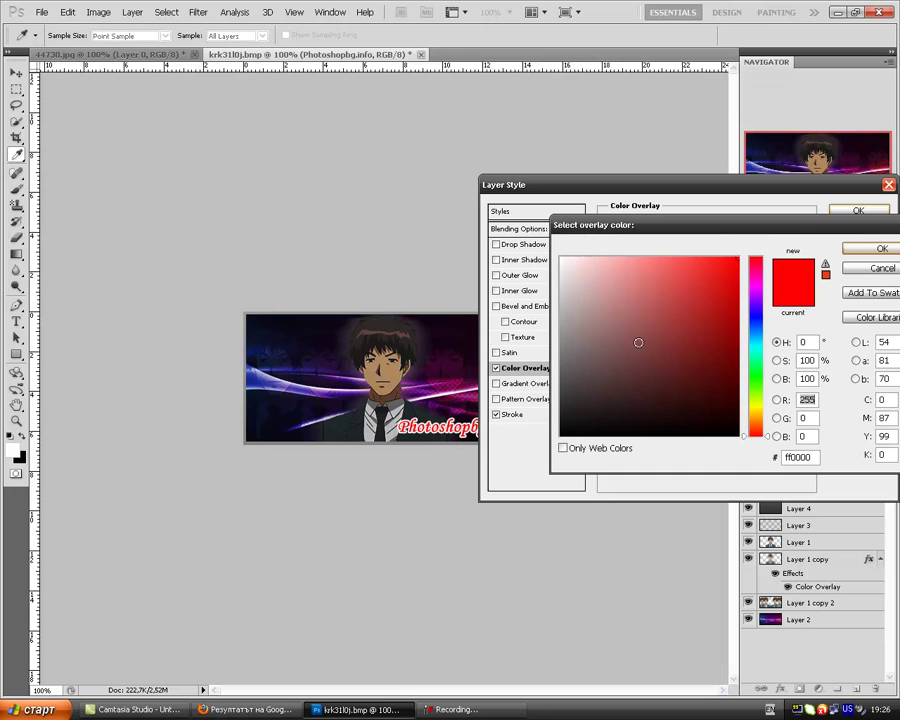
left_click(757, 331)
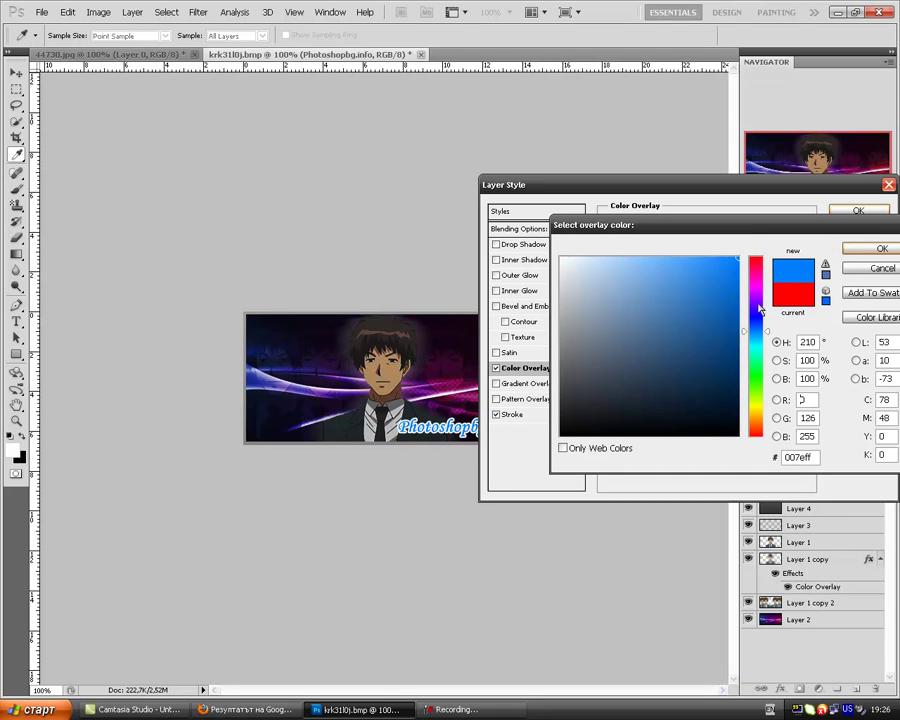
mouse_move(757, 331)
left_mouse_down()
mouse_move(757, 321)
mouse_move(724, 334)
left_mouse_up()
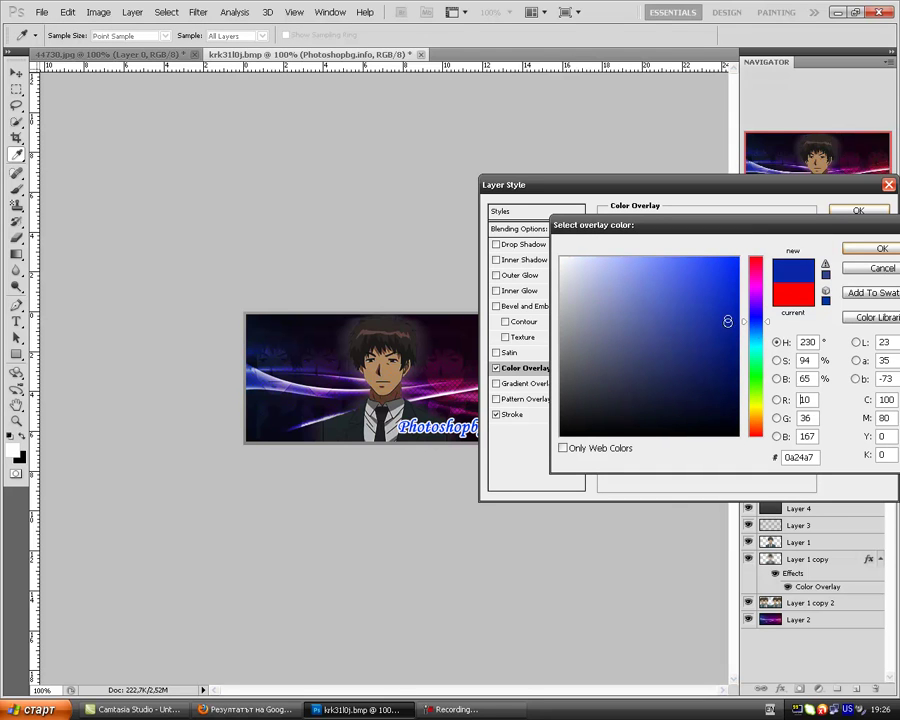
left_click(850, 251)
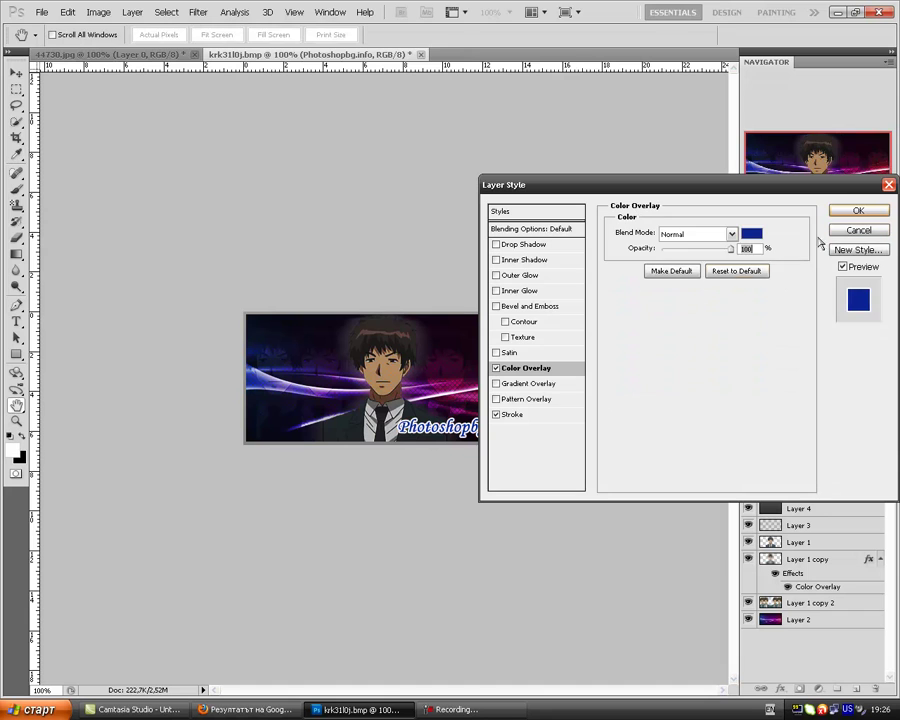
left_click(513, 414)
type("1")
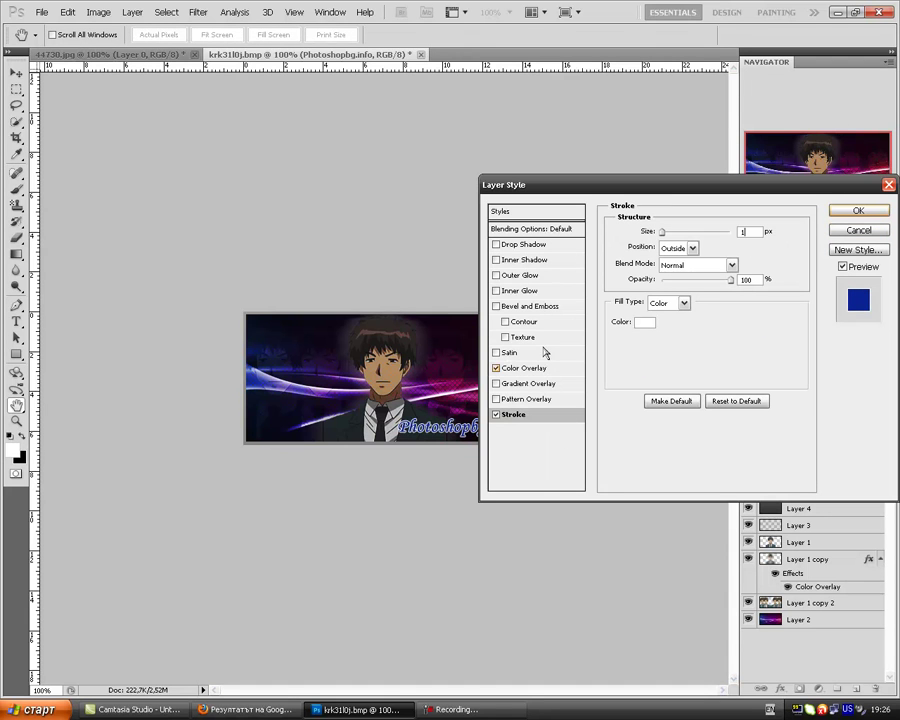
Add a Drop Shadow and an ~8 px soft Bevel and Emboss with new gloss and bevel contours
left_click(497, 244)
left_click(496, 306)
left_click(528, 306)
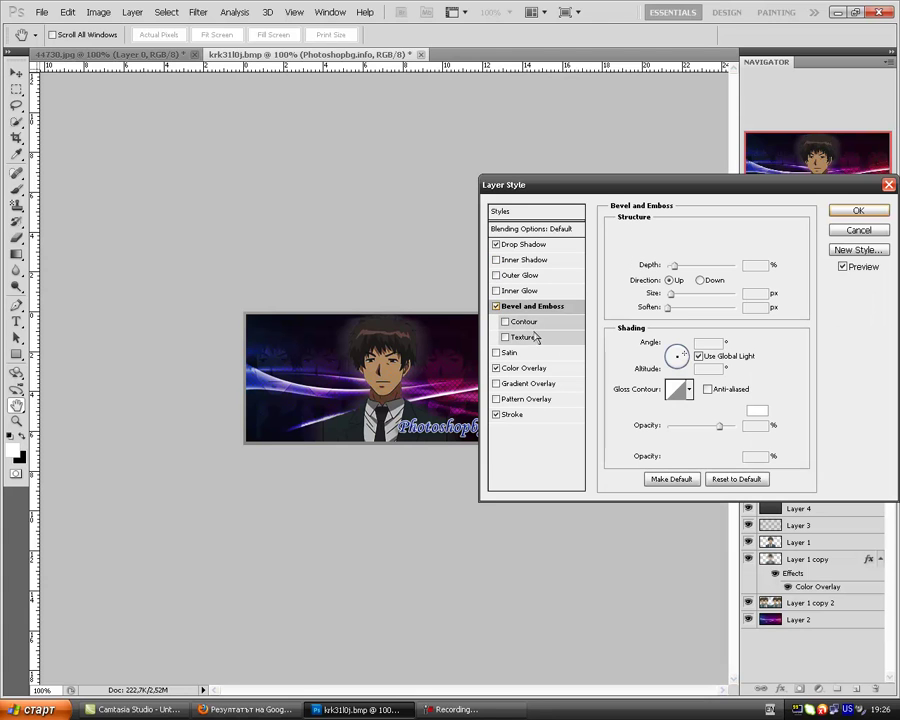
mouse_move(669, 310)
left_mouse_down()
mouse_move(707, 310)
mouse_move(668, 307)
mouse_move(687, 293)
left_mouse_up()
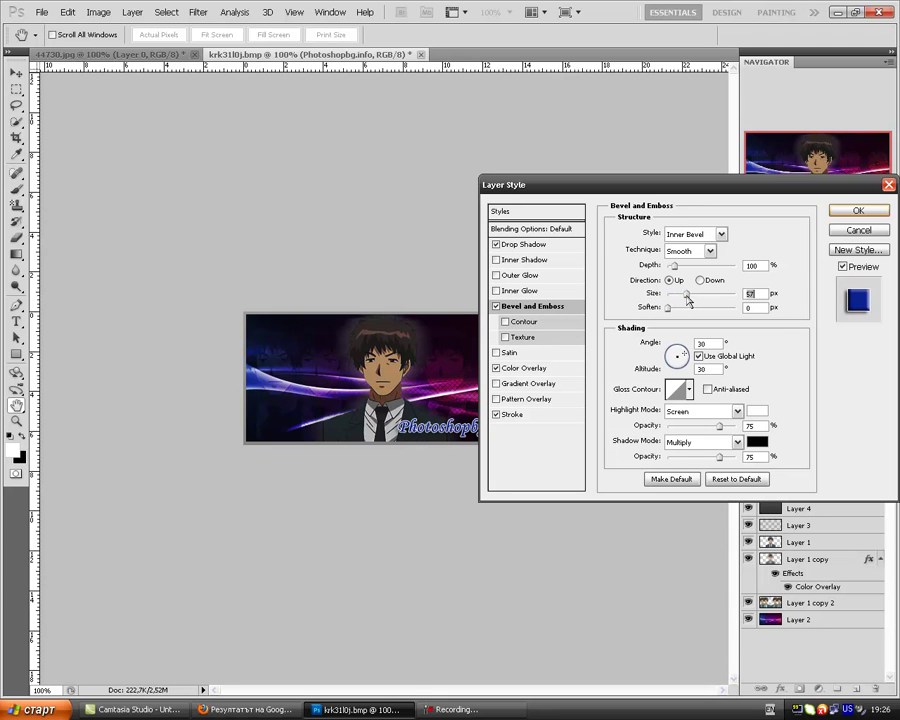
left_click(689, 393)
left_click(655, 421)
left_click(700, 444)
left_click(522, 323)
left_click(668, 237)
left_click(656, 291)
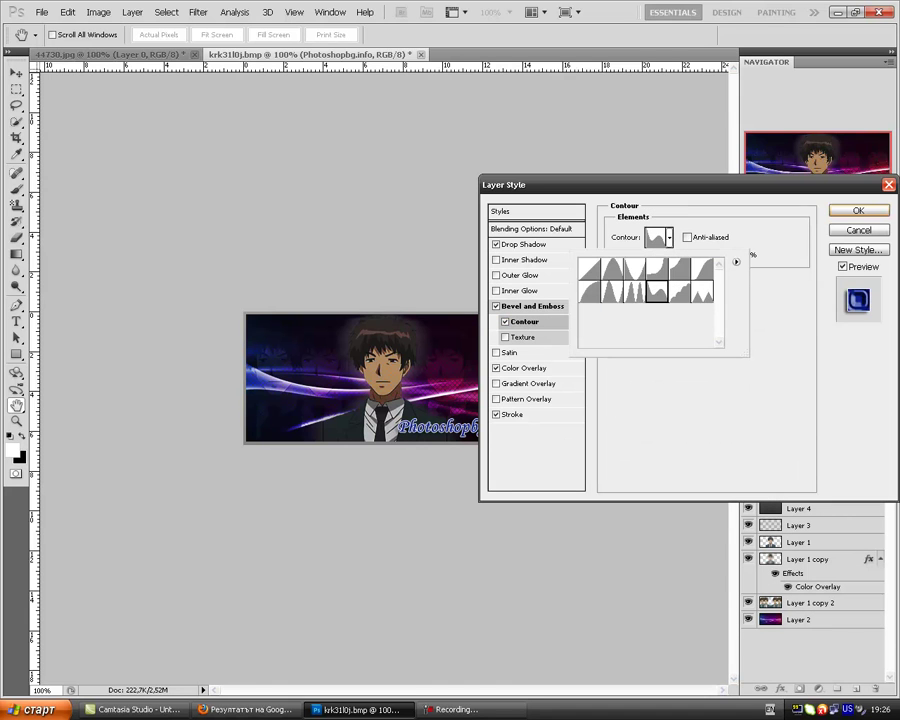
left_click(857, 213)
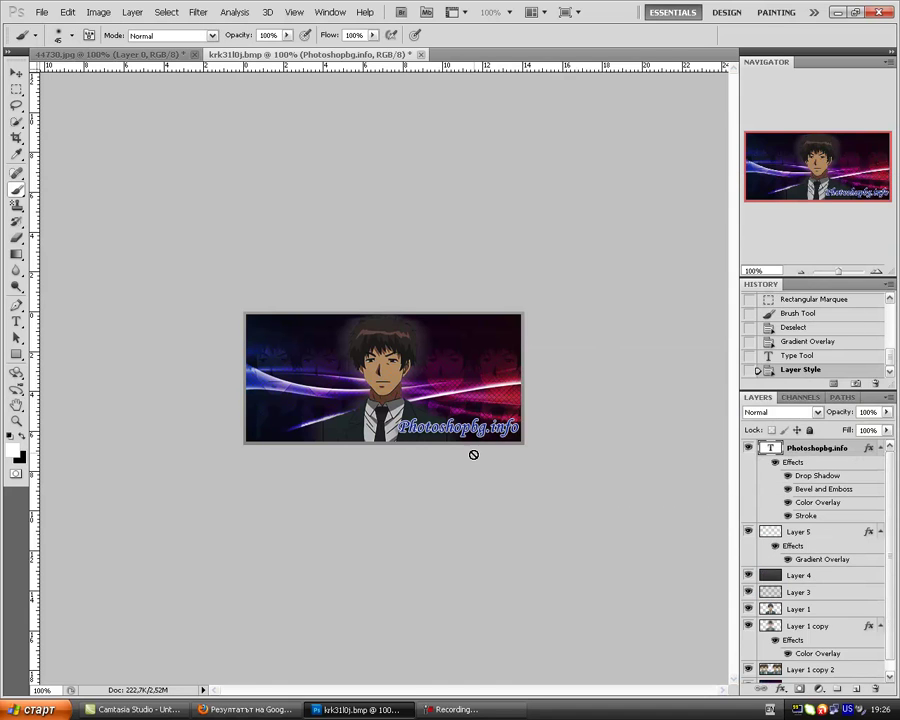